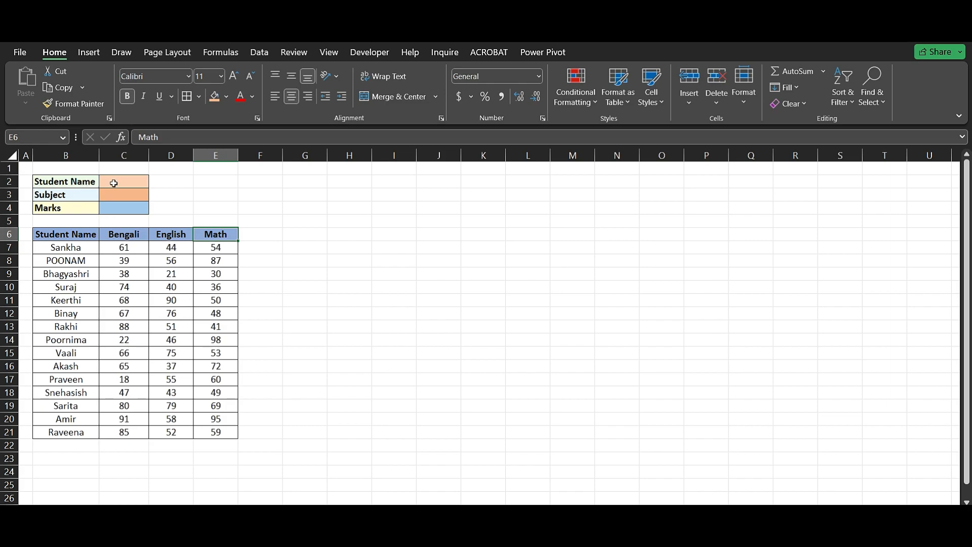
# Choose the second listed student in C2 and English as the subject in C3, and select the Marks result in C4.
pyautogui.click(83, 184)
pyautogui.click(142, 182)
pyautogui.click(155, 181)
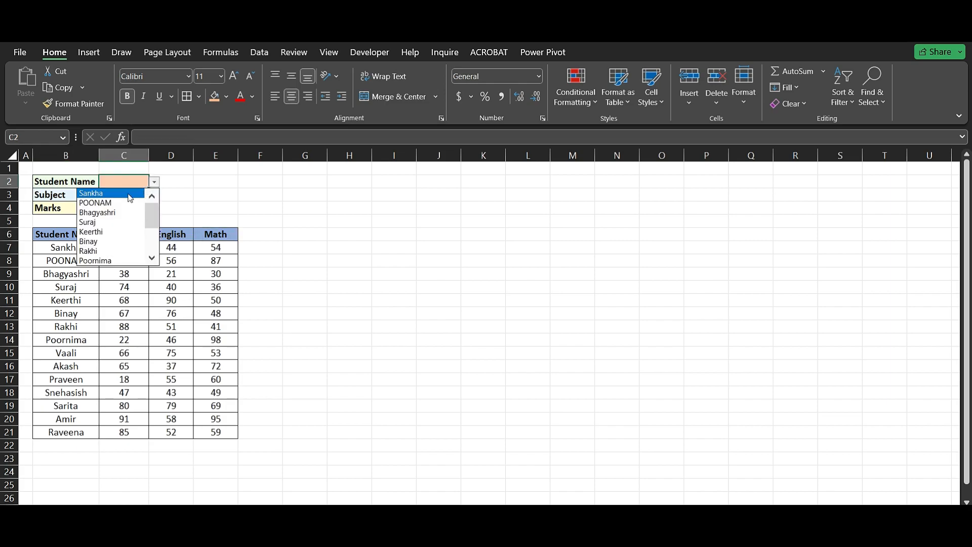
pyautogui.click(123, 203)
pyautogui.click(141, 195)
pyautogui.click(155, 197)
pyautogui.click(135, 216)
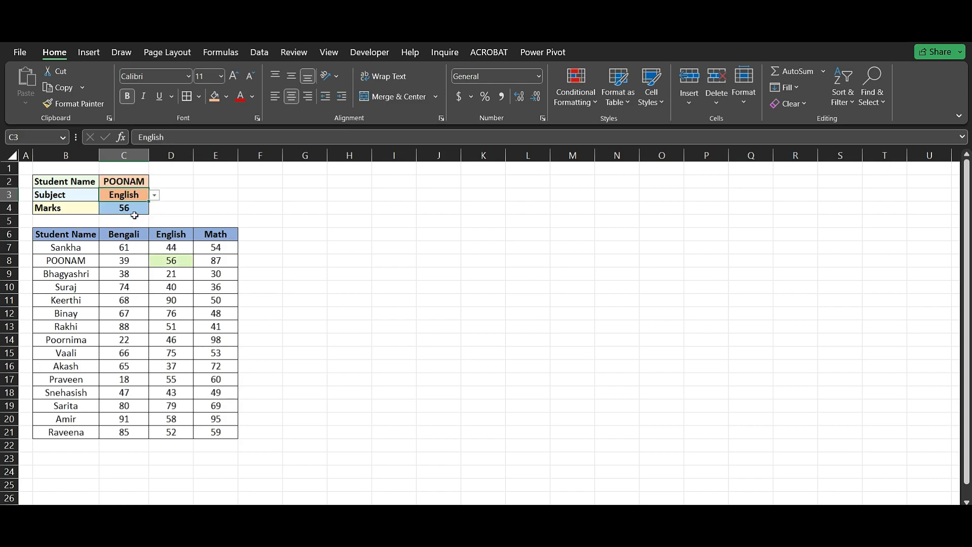
pyautogui.click(133, 207)
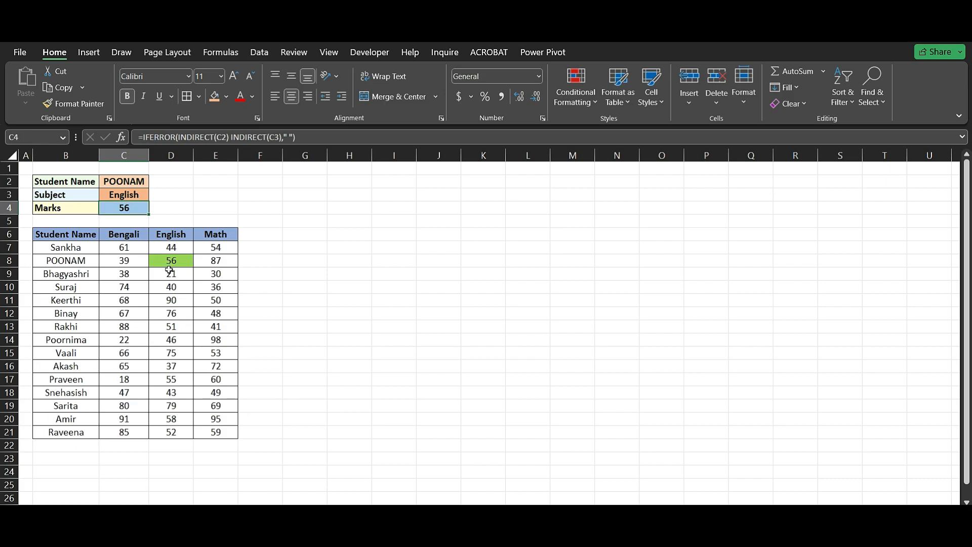
# Change the lookup to the fourth listed student in C2 and Math as the subject in C3.
pyautogui.click(135, 181)
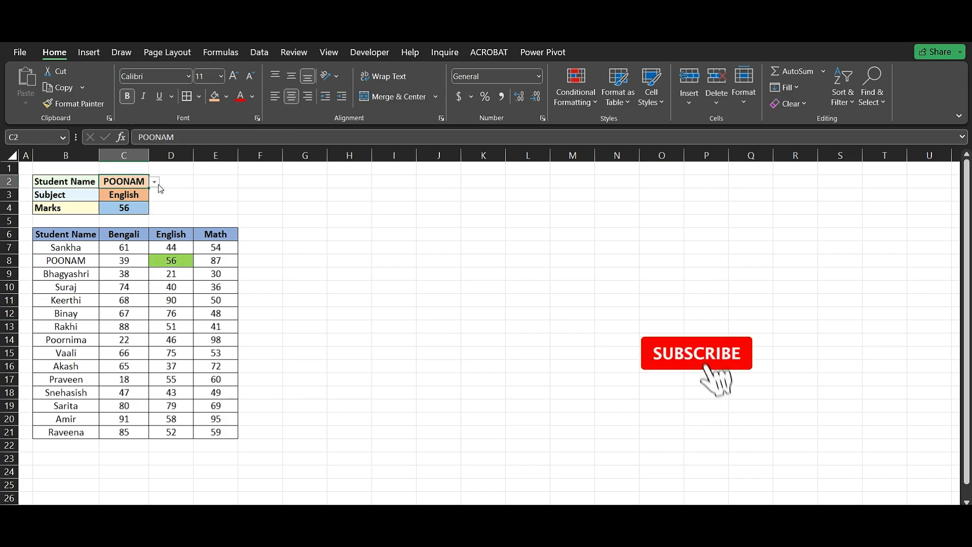
pyautogui.click(154, 182)
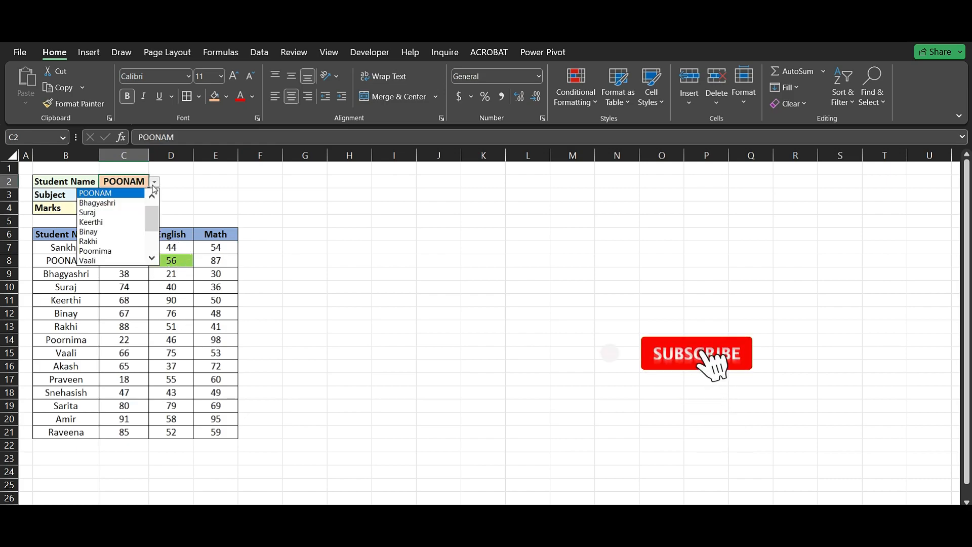
pyautogui.click(116, 213)
pyautogui.click(146, 195)
pyautogui.click(154, 195)
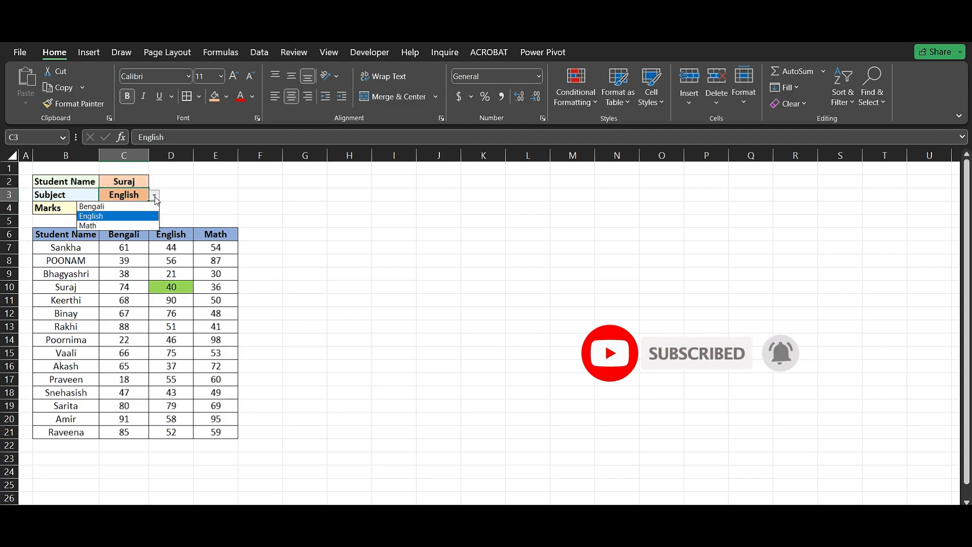
pyautogui.click(127, 226)
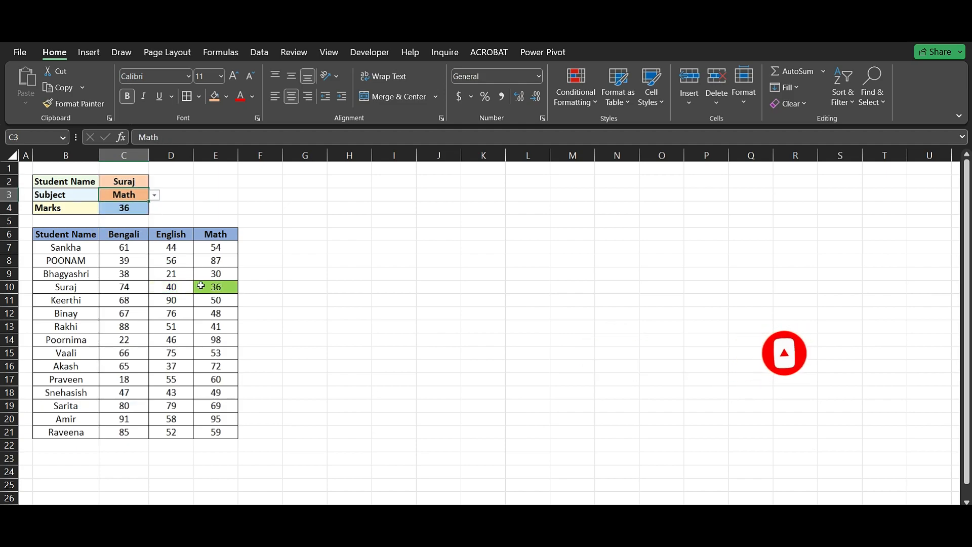
pyautogui.click(258, 293)
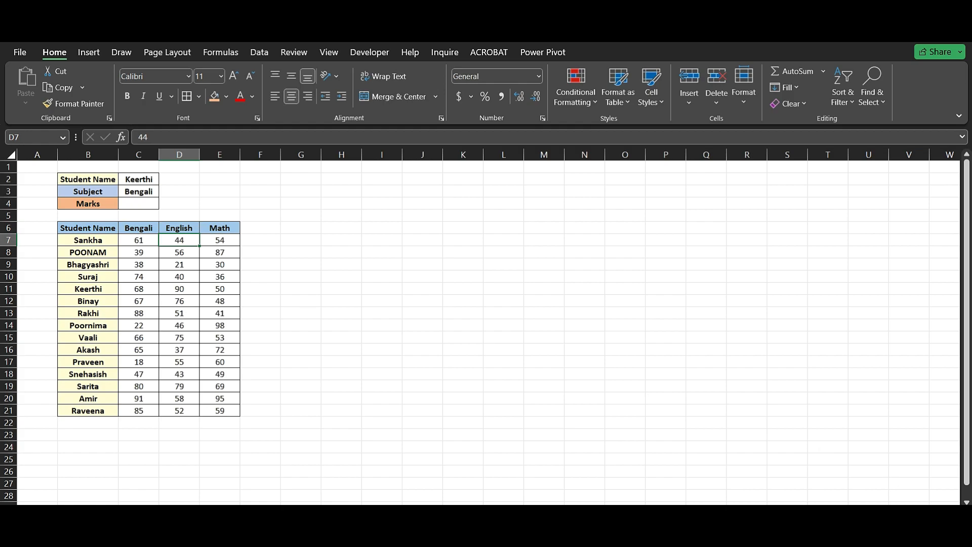
# Create named ranges for the marks table B6:E21 from its top row and left column.
pyautogui.scroll(1, 247, 261)
pyautogui.click(291, 257)
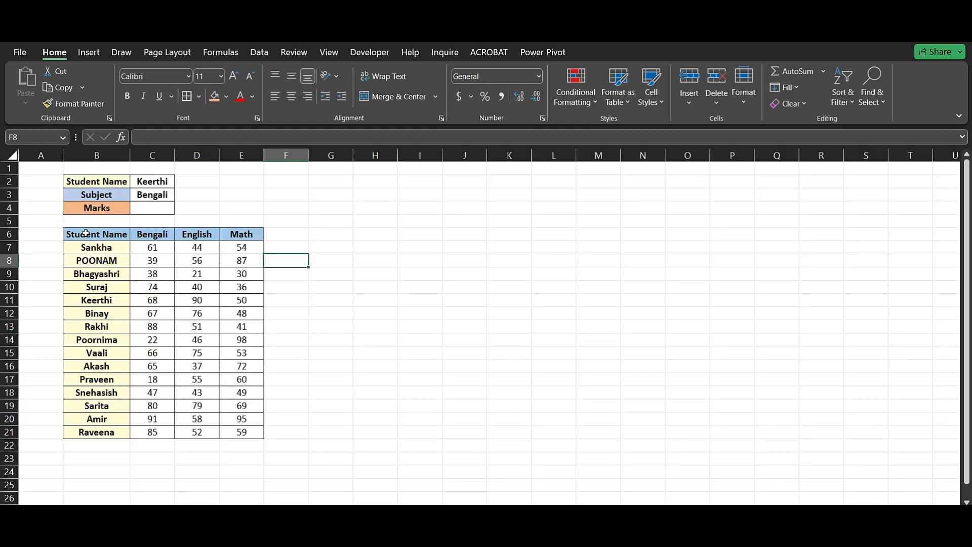
pyautogui.moveTo(90, 234); pyautogui.dragTo(247, 430)
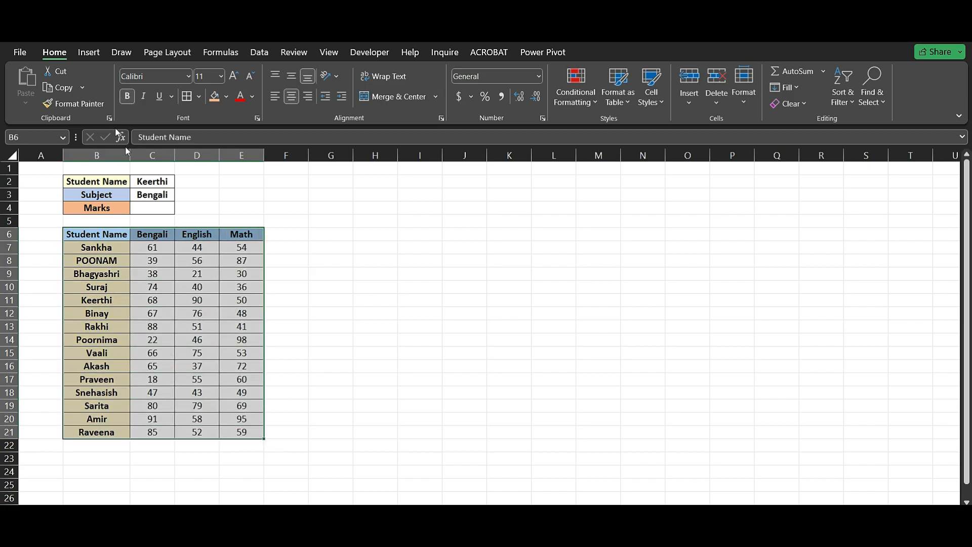
pyautogui.click(216, 53)
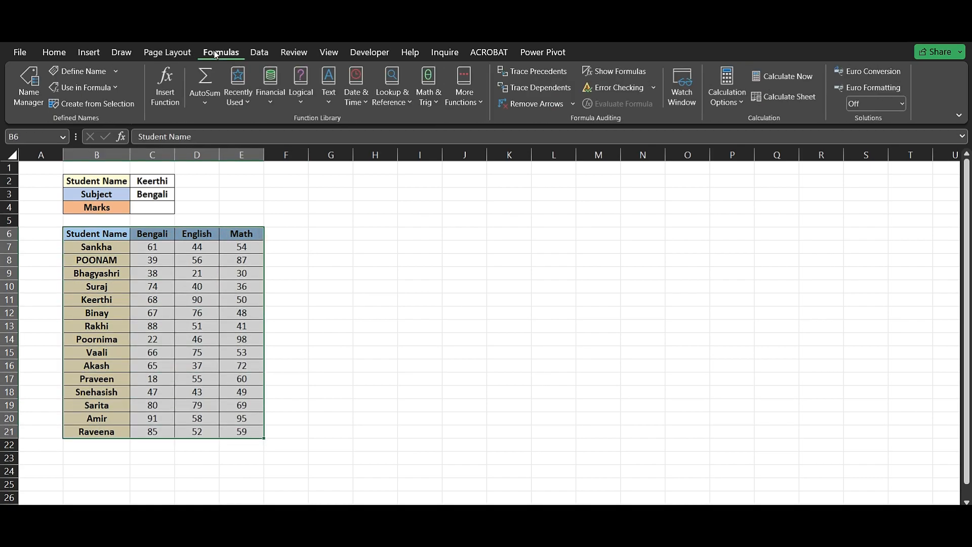
pyautogui.click(101, 105)
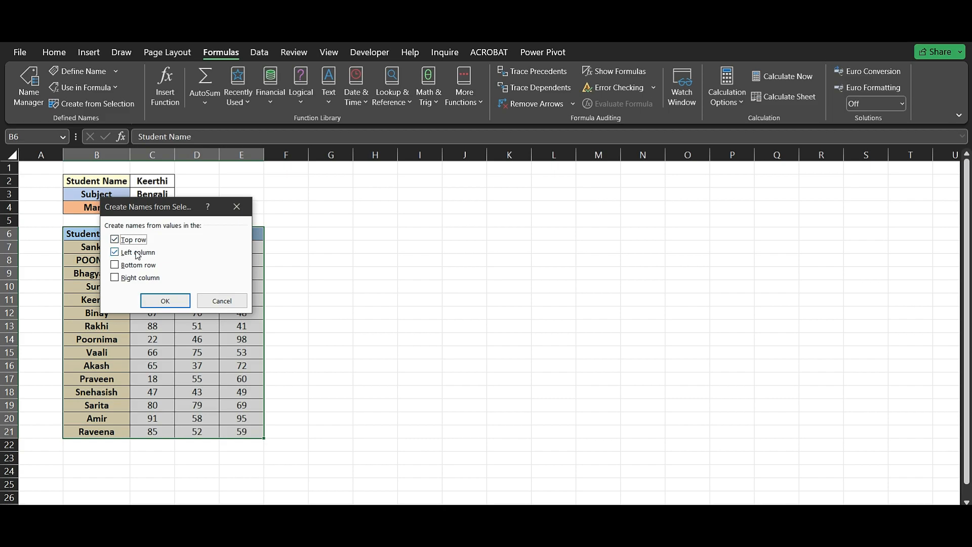
pyautogui.click(163, 302)
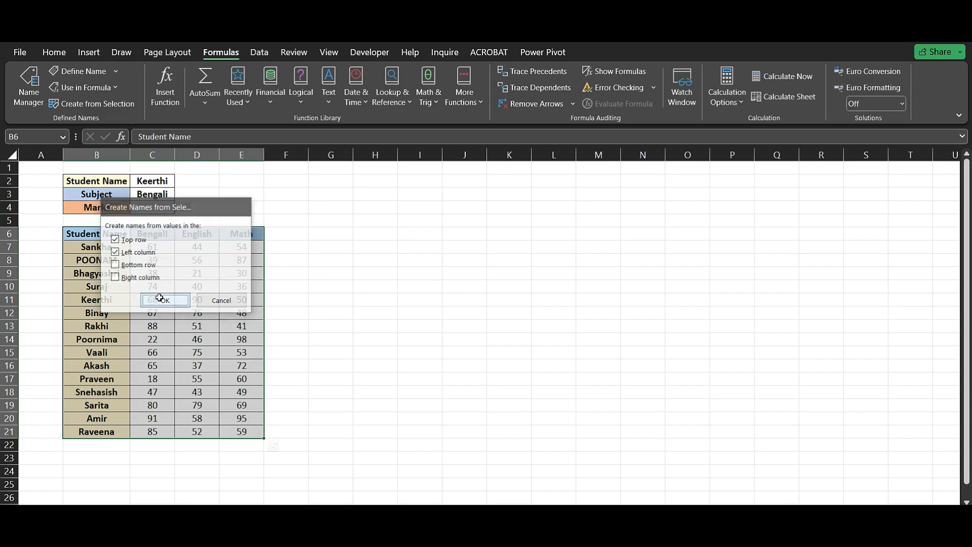
# Start the Marks formula in C4 with =INDIRECT(C2), referring to the student name cell.
pyautogui.click(146, 206)
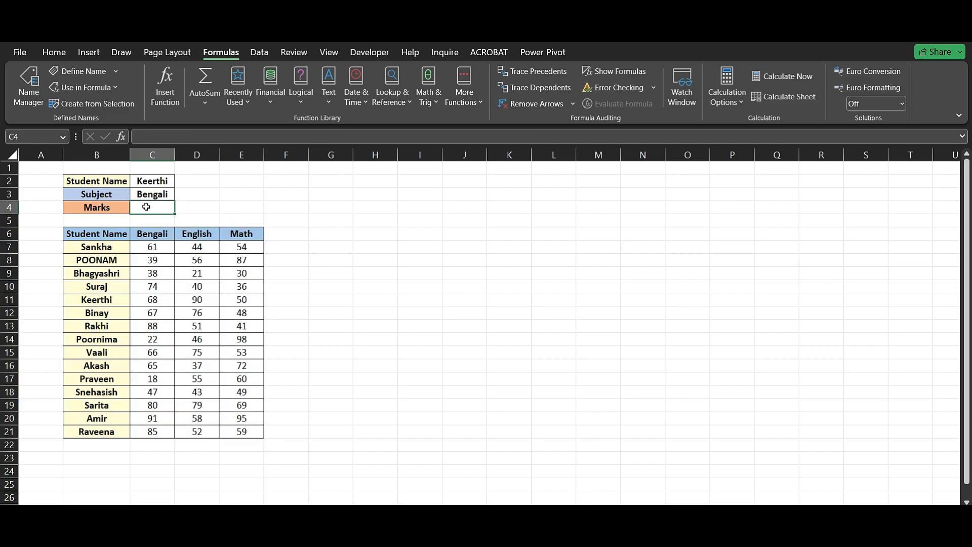
pyautogui.write('=')
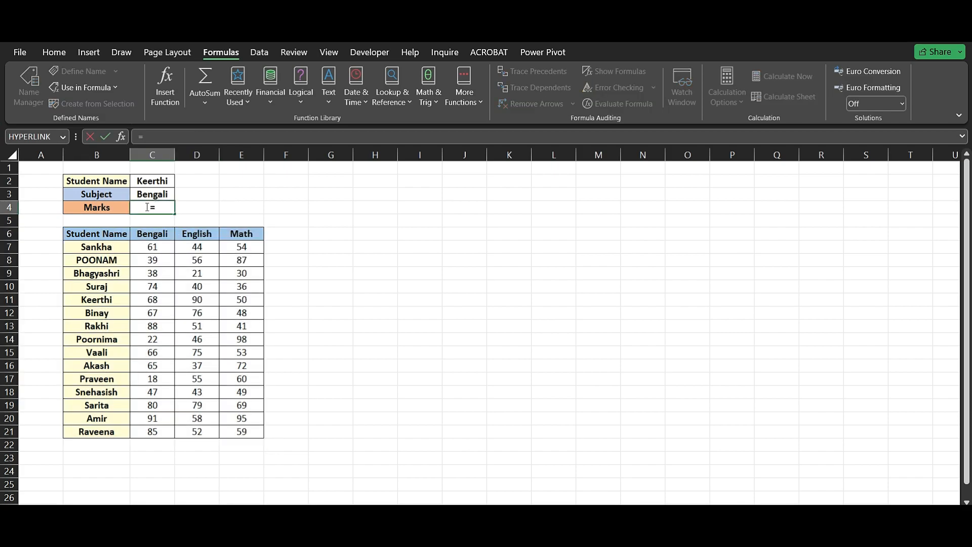
pyautogui.write('ind')
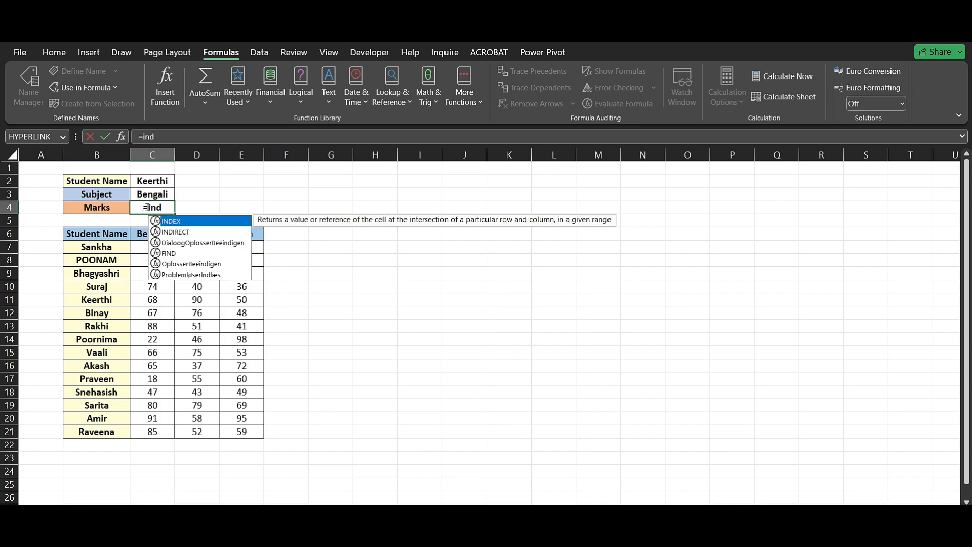
pyautogui.press('Down')
pyautogui.press('Tab')
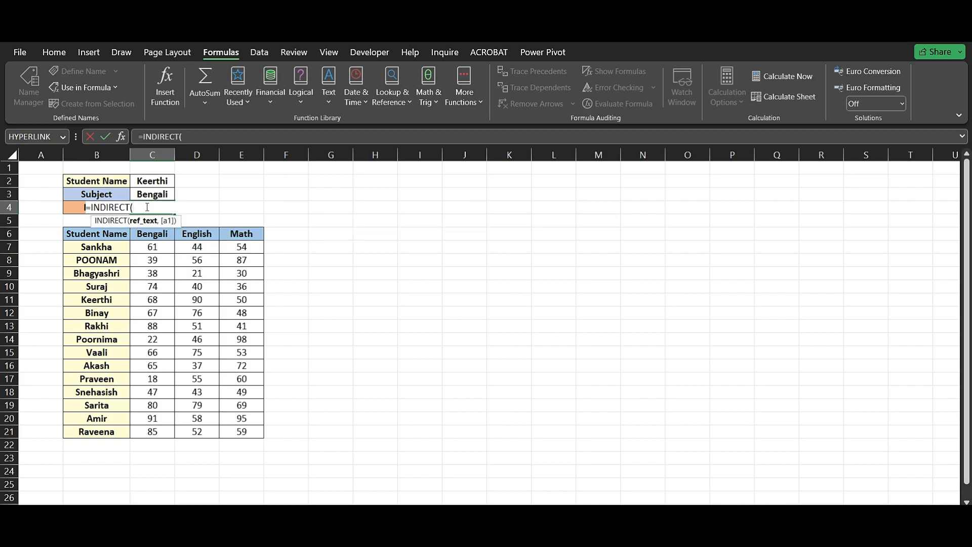
pyautogui.click(154, 182)
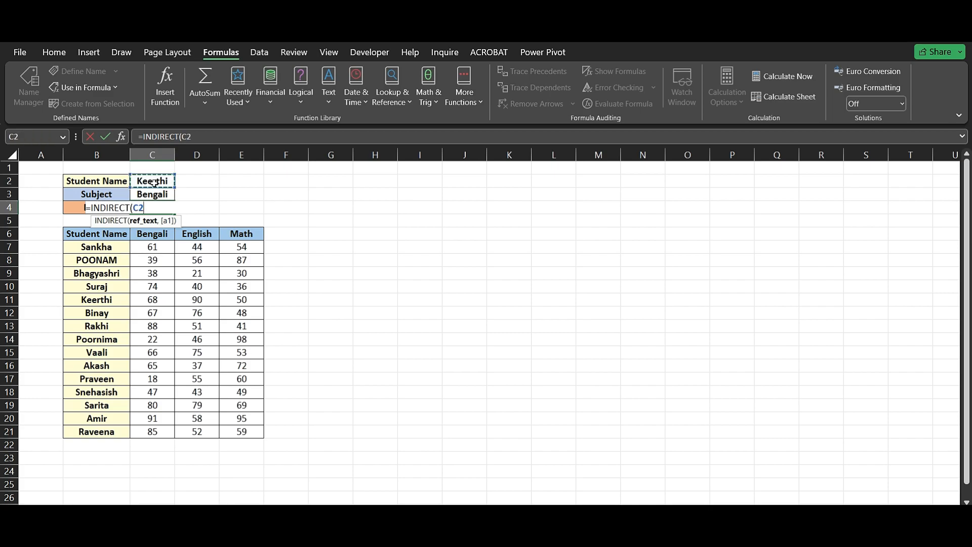
pyautogui.write(')')
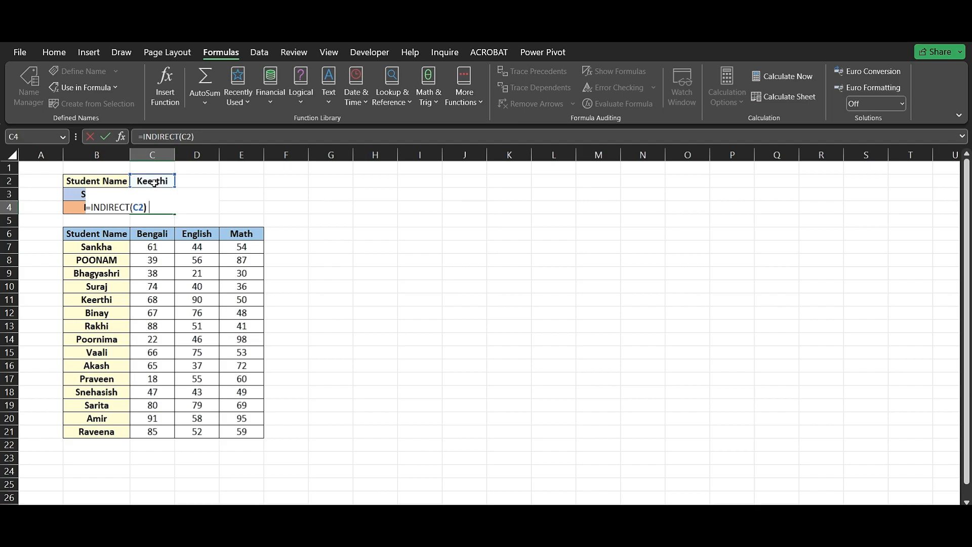
pyautogui.write(' ind')
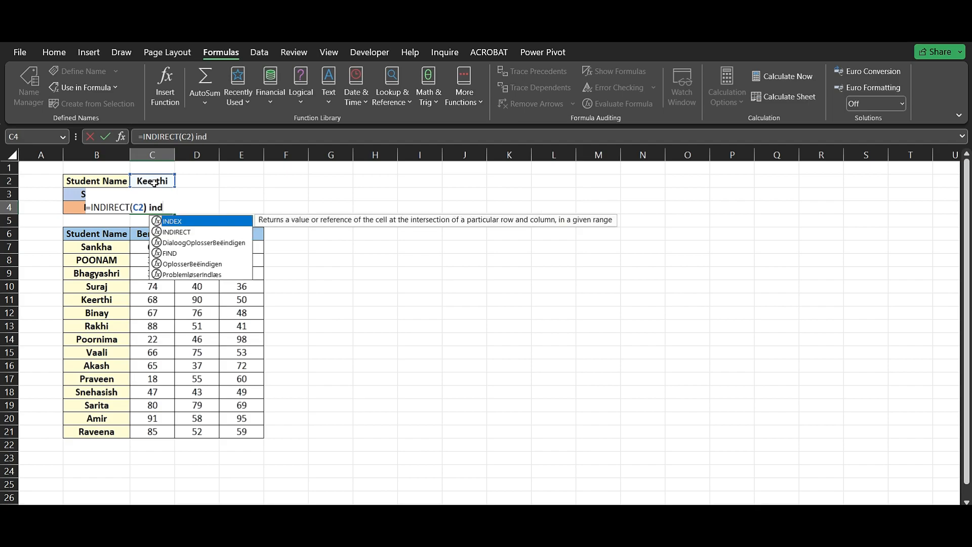
# Complete the C4 formula as =INDIRECT(C2) INDIRECT(C3), with a space as the intersection operator.
pyautogui.press('Down')
pyautogui.press('Tab')
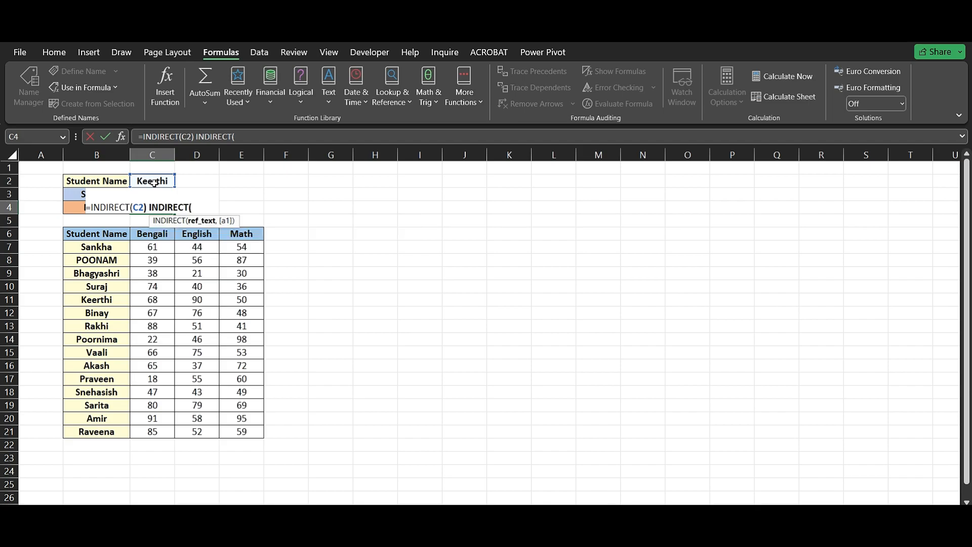
pyautogui.click(82, 194)
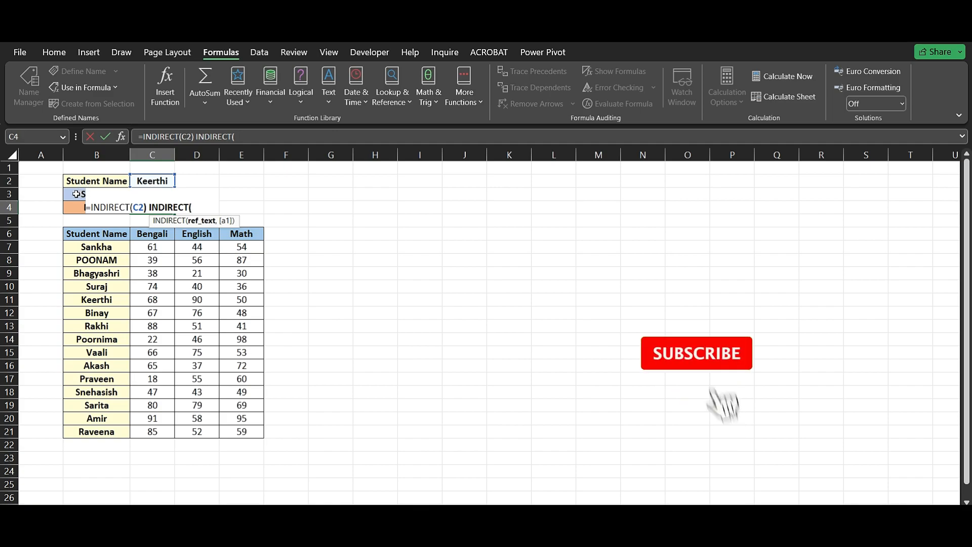
pyautogui.click(165, 194)
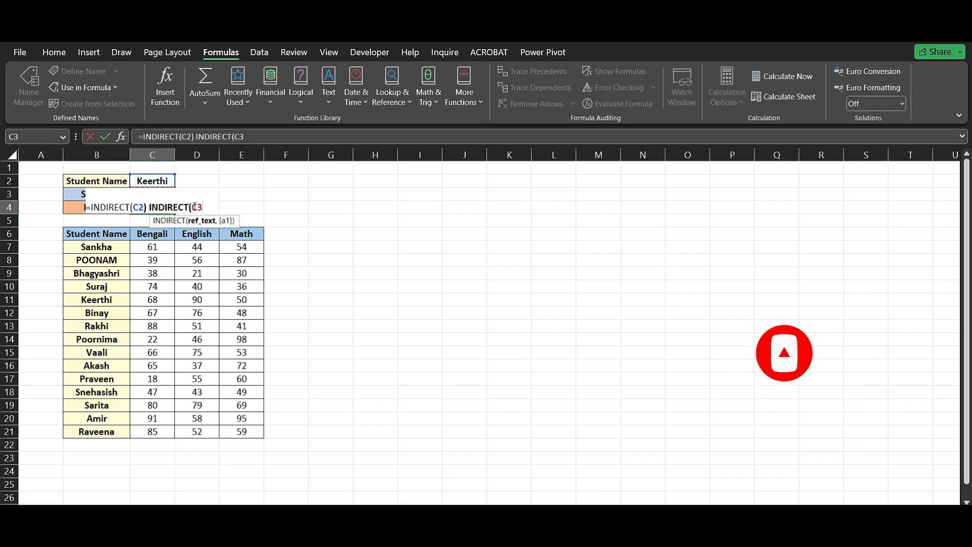
pyautogui.write(')')
pyautogui.press('Return')
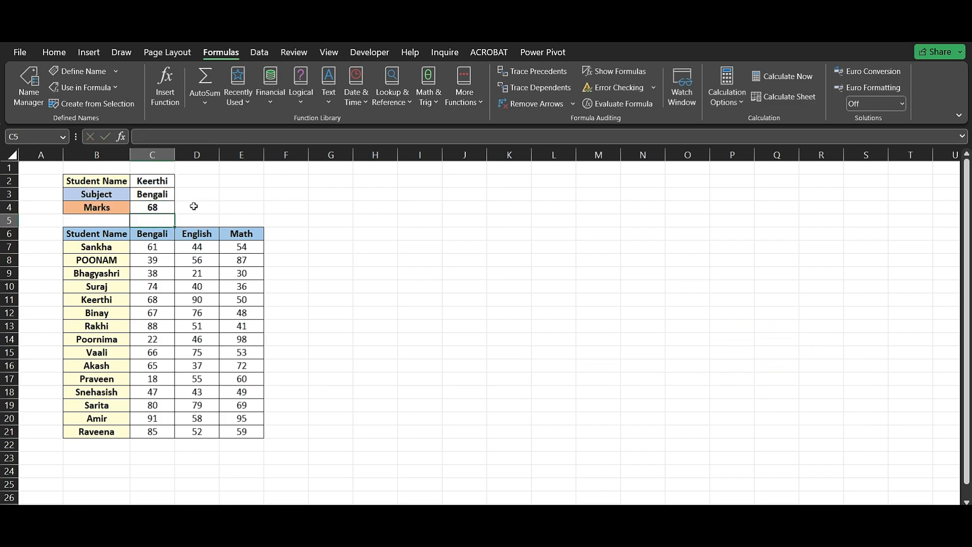
# Compare the Marks result in C4 with the chosen student's Bengali mark in row 11 of the table.
pyautogui.click(165, 181)
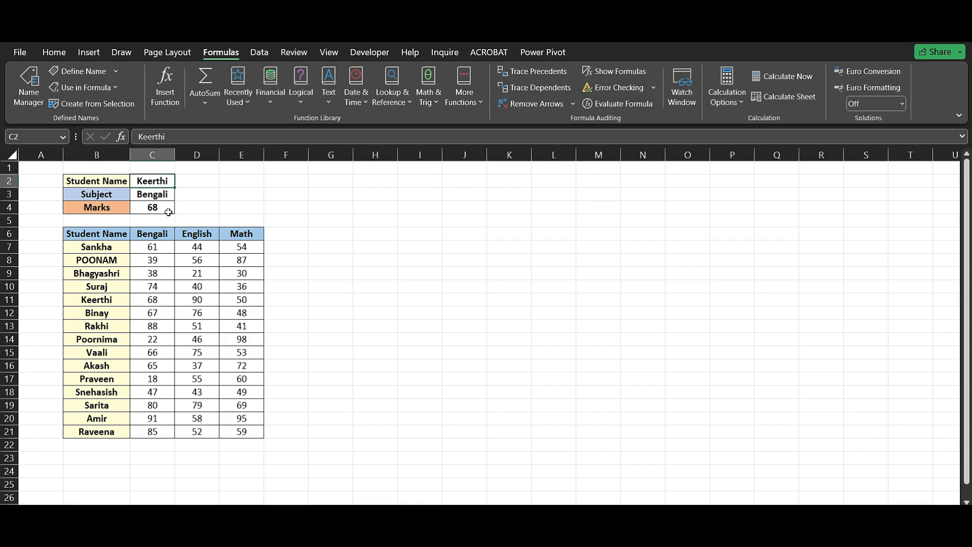
pyautogui.click(116, 301)
pyautogui.click(152, 299)
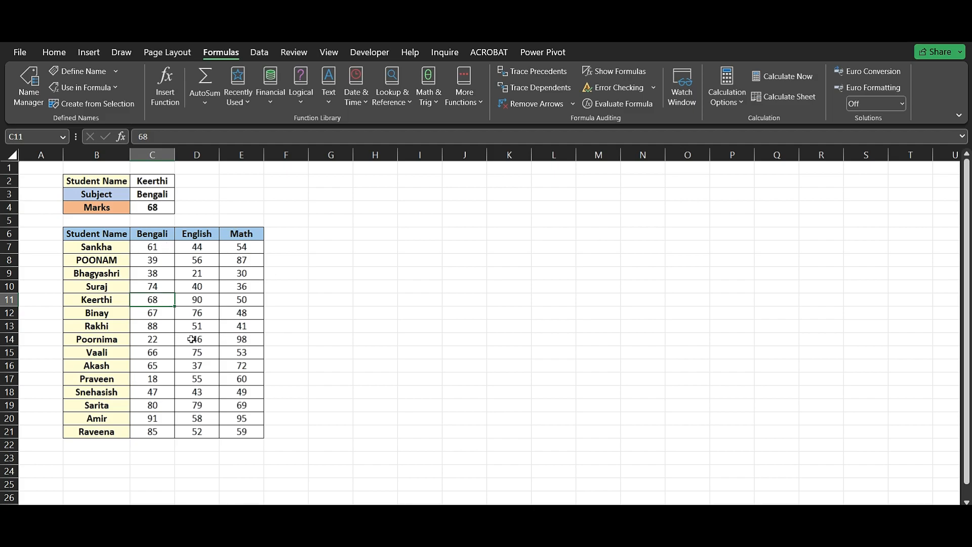
pyautogui.click(158, 214)
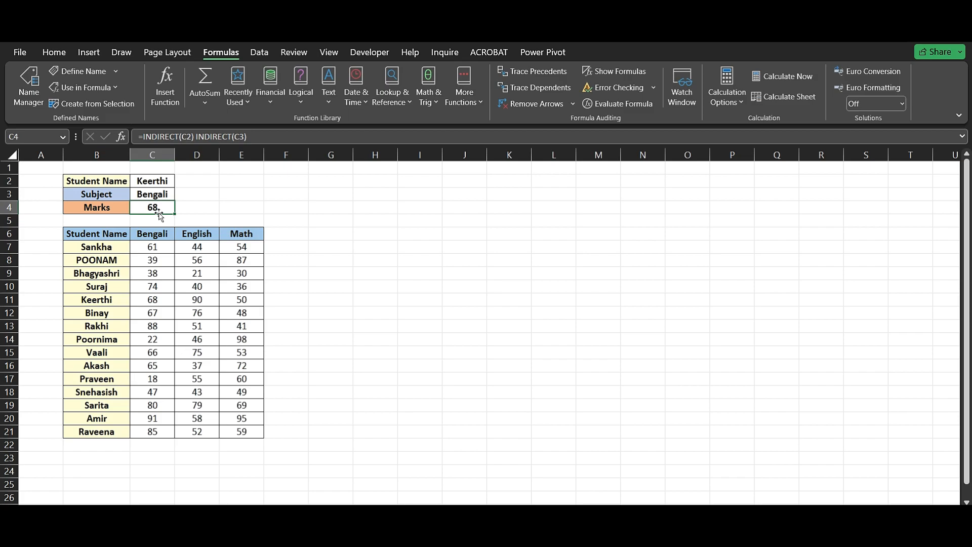
# Start a new conditional formatting rule for B6:E21 that uses a formula to determine which cells to format.
pyautogui.moveTo(93, 239); pyautogui.dragTo(244, 431)
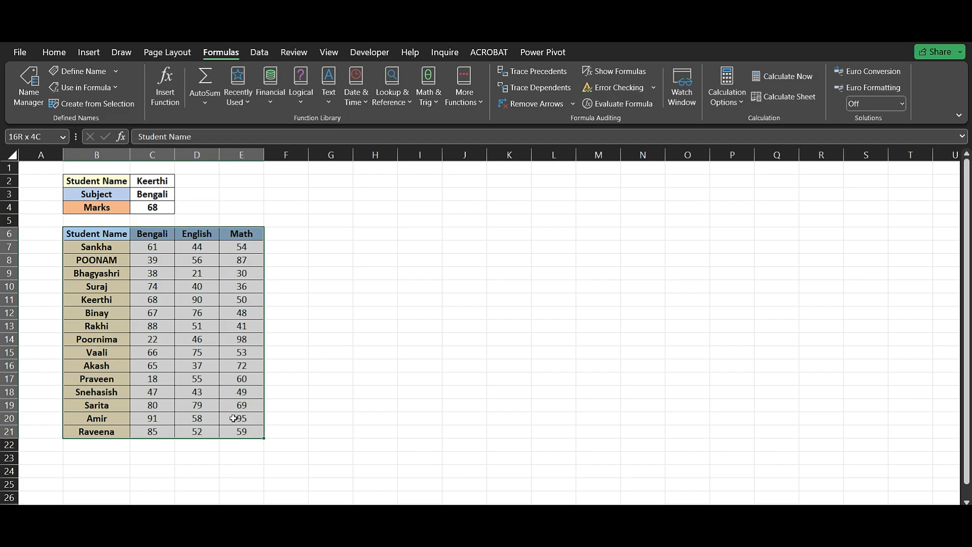
pyautogui.click(61, 53)
pyautogui.click(582, 94)
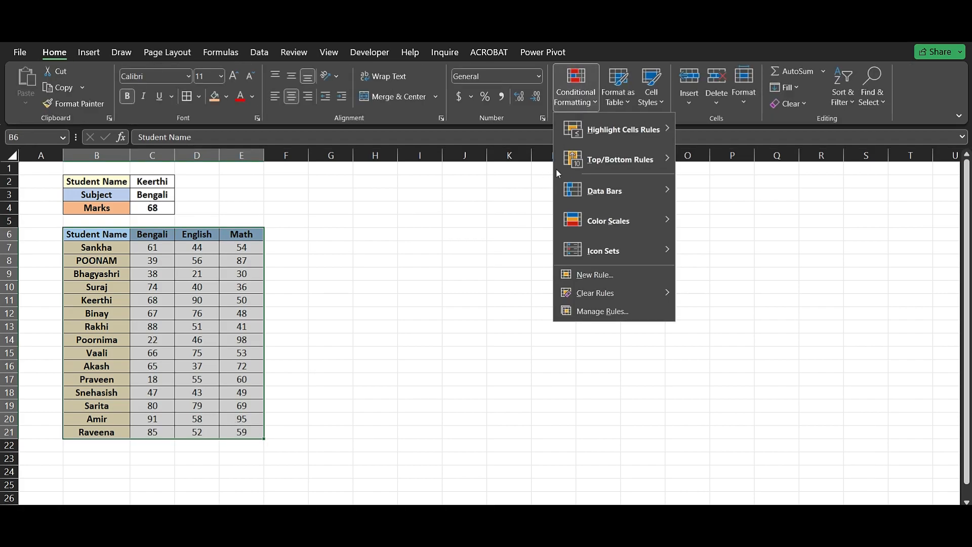
pyautogui.click(589, 278)
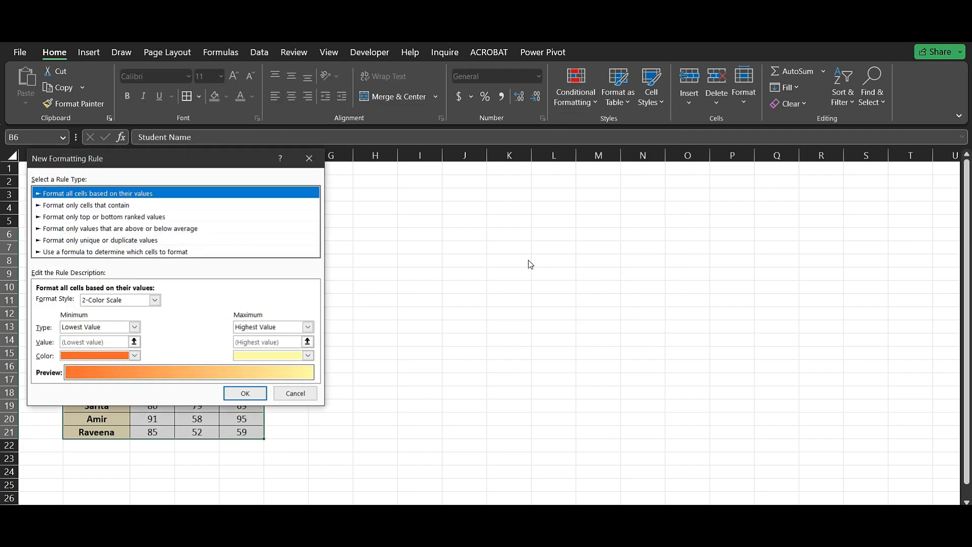
pyautogui.moveTo(192, 159); pyautogui.dragTo(217, 202)
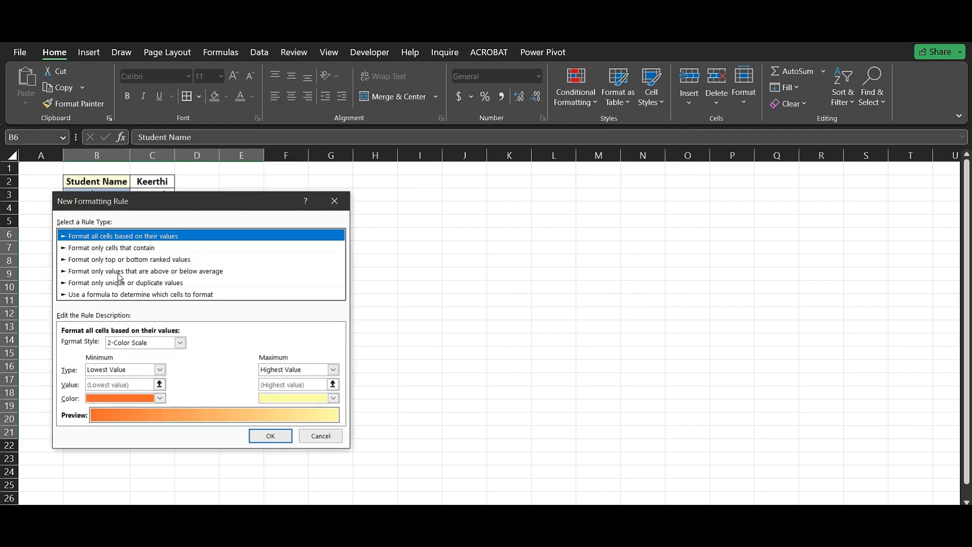
pyautogui.click(122, 295)
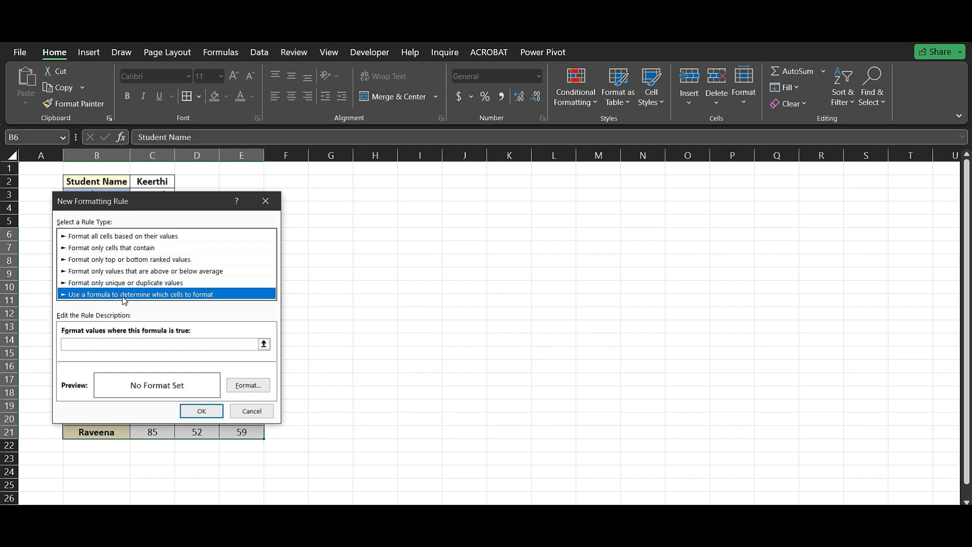
# Enter =$C$4=B6 as the rule's formula, with an absolute reference to the Marks cell and a relative reference to B6.
pyautogui.click(264, 344)
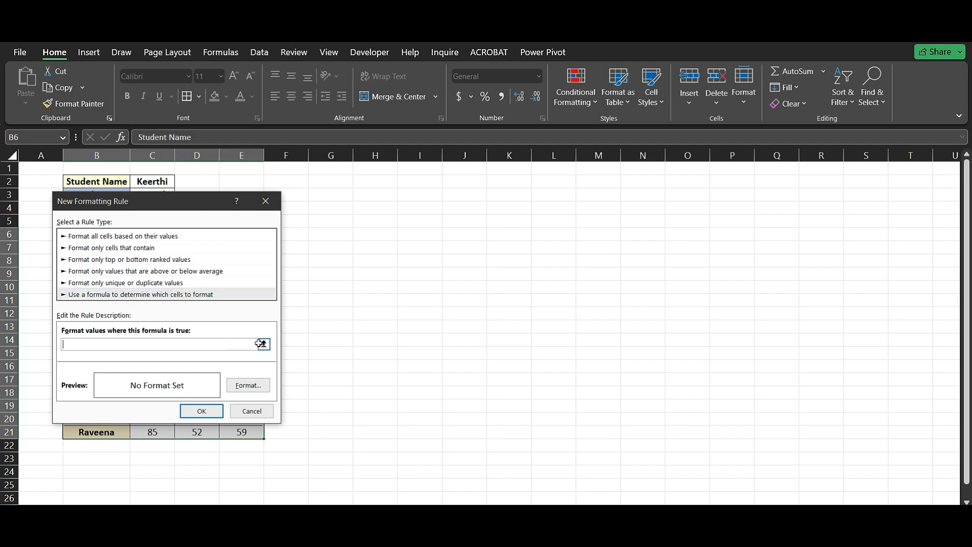
pyautogui.moveTo(162, 205); pyautogui.dragTo(166, 286)
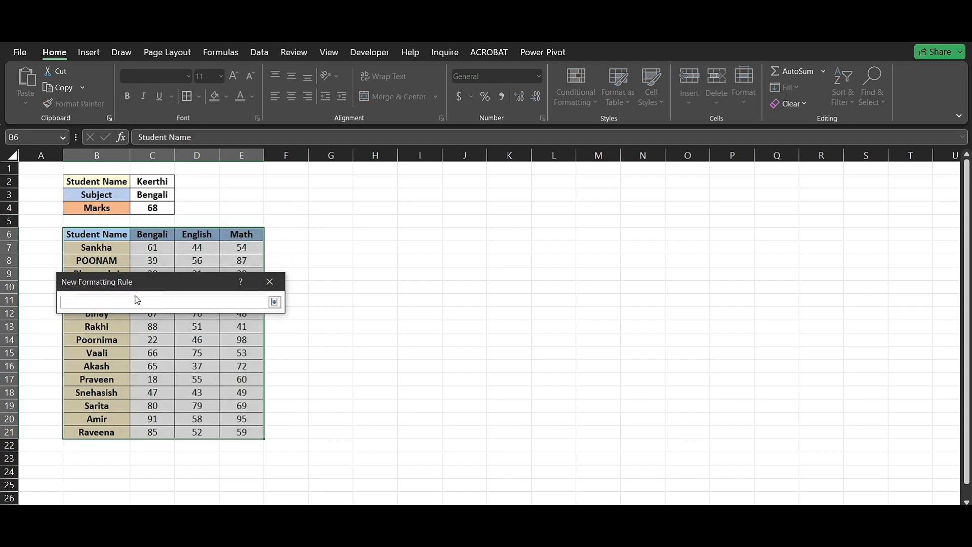
pyautogui.click(151, 208)
pyautogui.write('=')
pyautogui.click(113, 235)
pyautogui.click(96, 303)
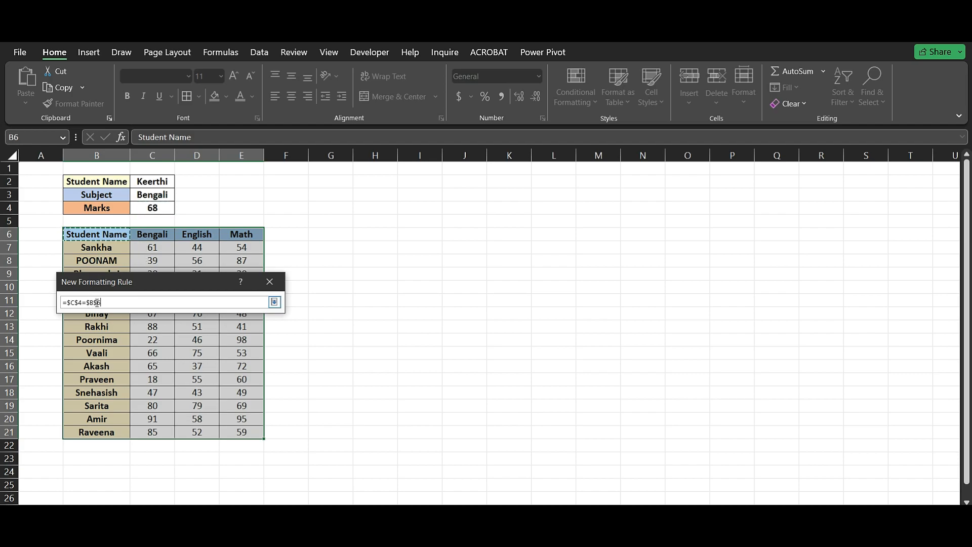
pyautogui.press('BackSpace')
pyautogui.click(90, 303)
pyautogui.press('BackSpace')
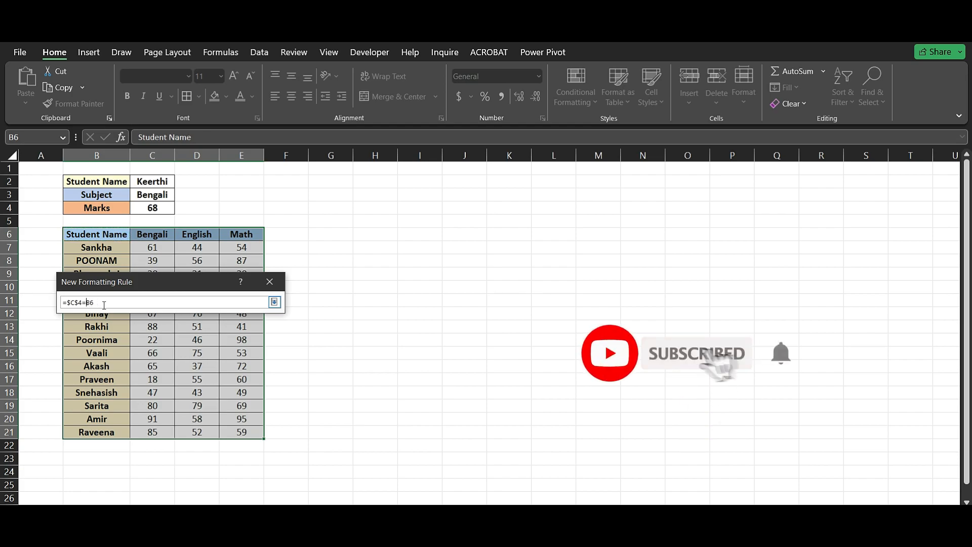
pyautogui.click(274, 303)
# Give the rule a light green fill and apply it to the marks table.
pyautogui.moveTo(165, 272); pyautogui.dragTo(160, 218)
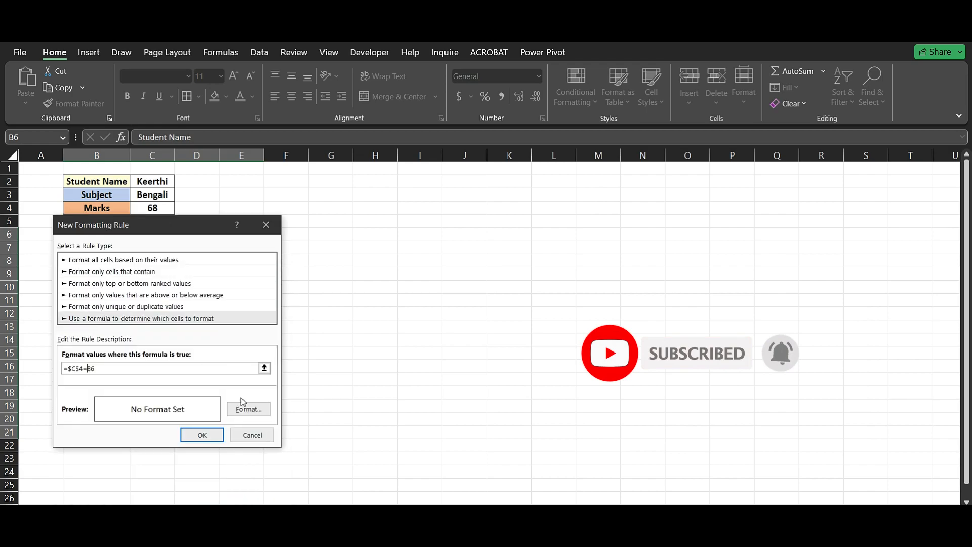
pyautogui.click(242, 409)
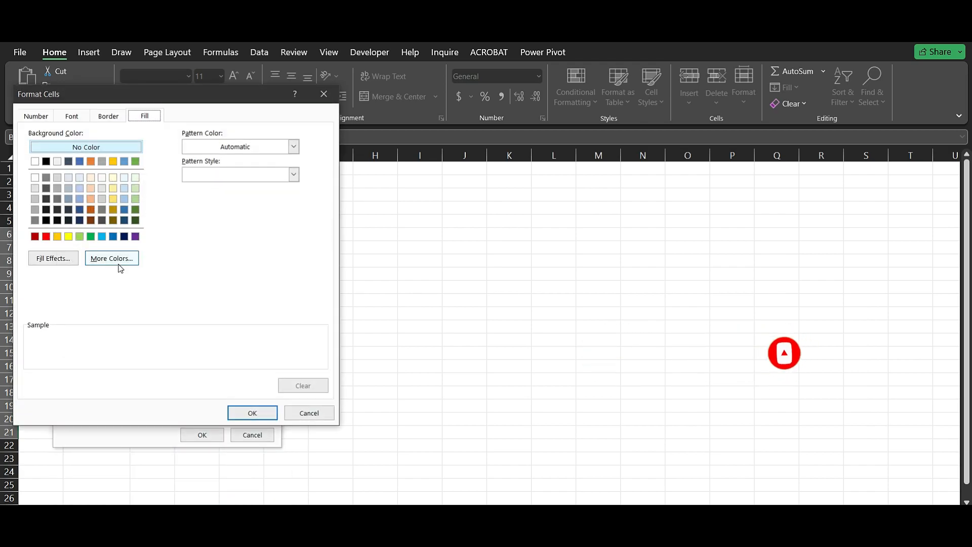
pyautogui.click(81, 238)
pyautogui.click(235, 413)
pyautogui.click(202, 436)
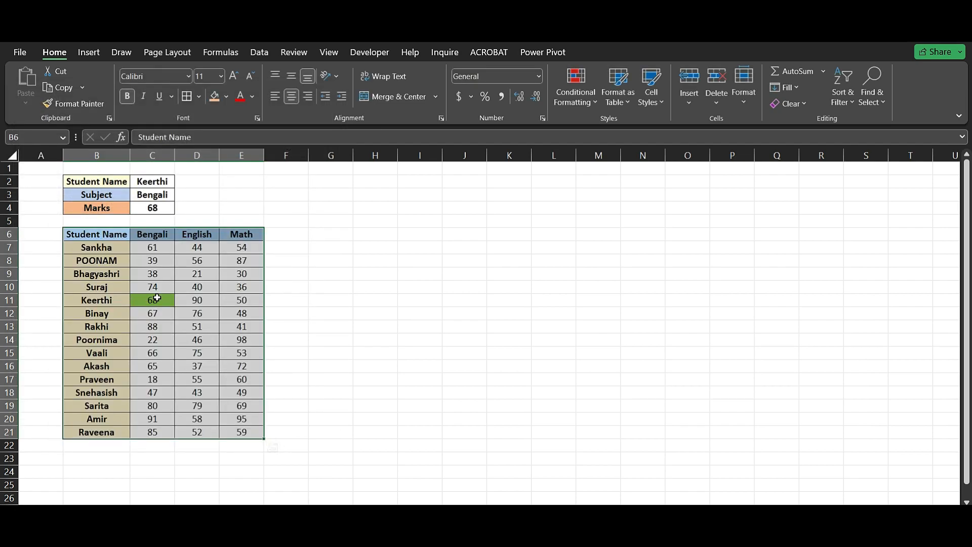
pyautogui.click(158, 299)
pyautogui.click(161, 182)
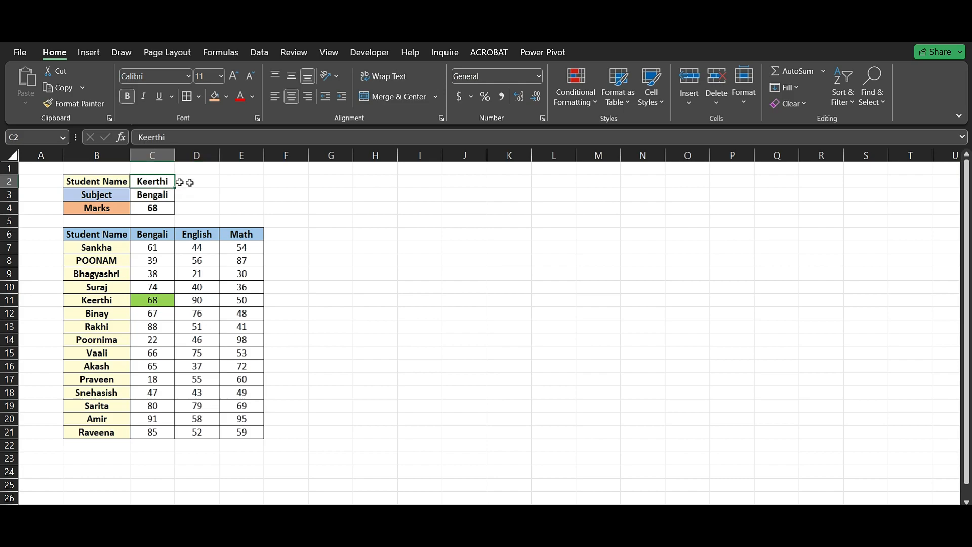
pyautogui.click(228, 194)
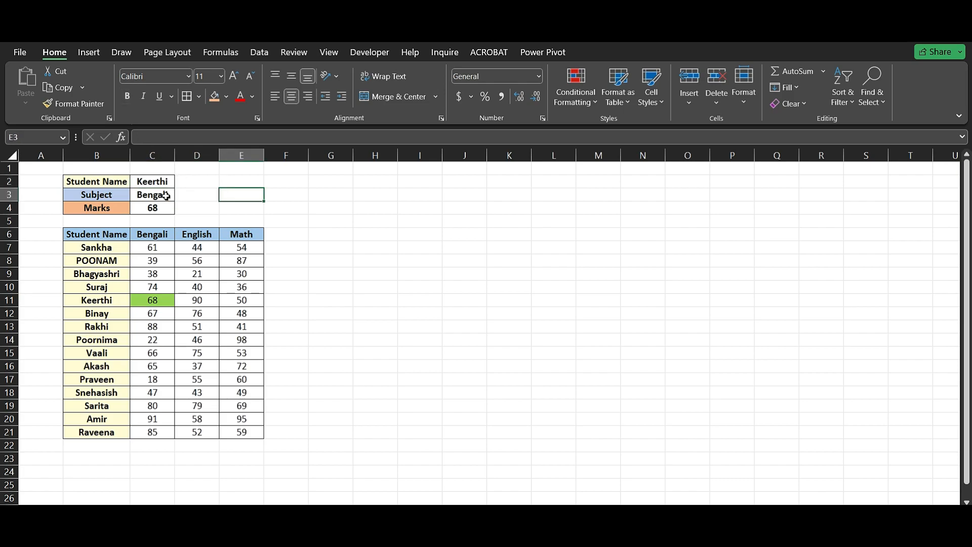
pyautogui.click(166, 196)
# Add list data validation to the Student Name cell C2 with =$B$7:$B$21 as its source.
pyautogui.click(162, 183)
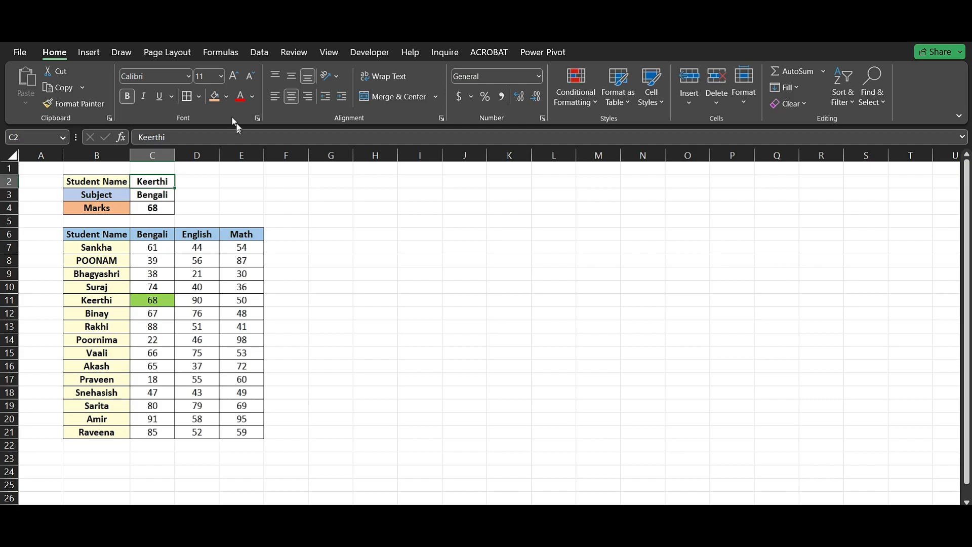
pyautogui.scroll(-1, 230, 114)
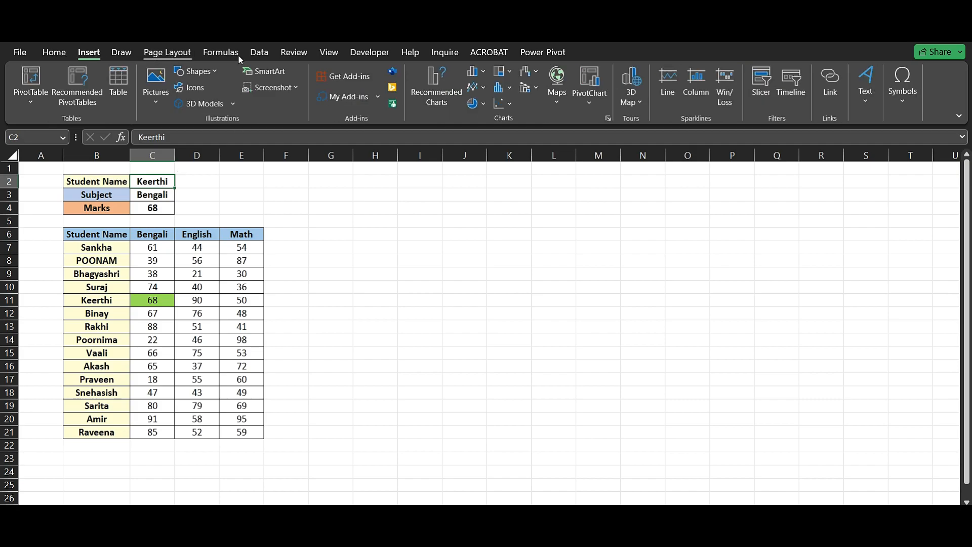
pyautogui.click(255, 57)
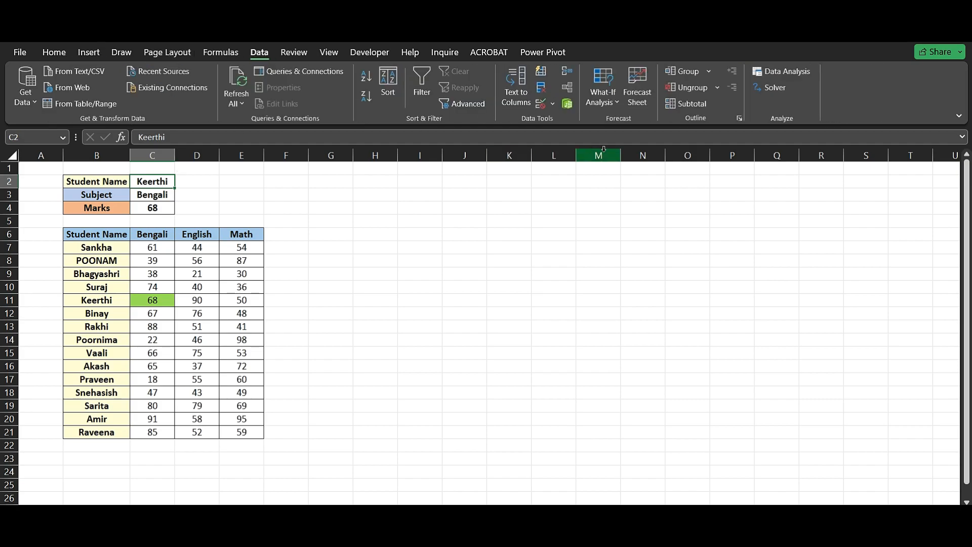
pyautogui.click(543, 105)
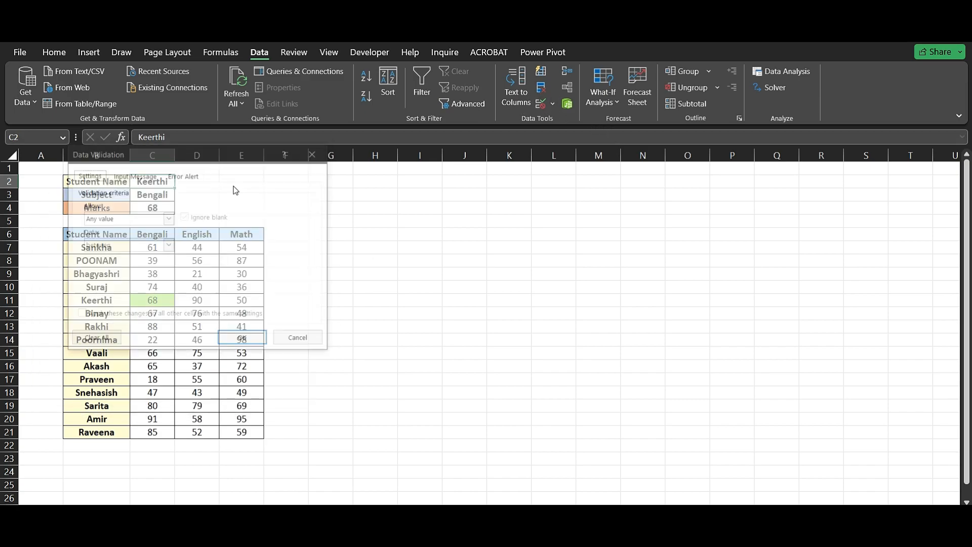
pyautogui.click(185, 257)
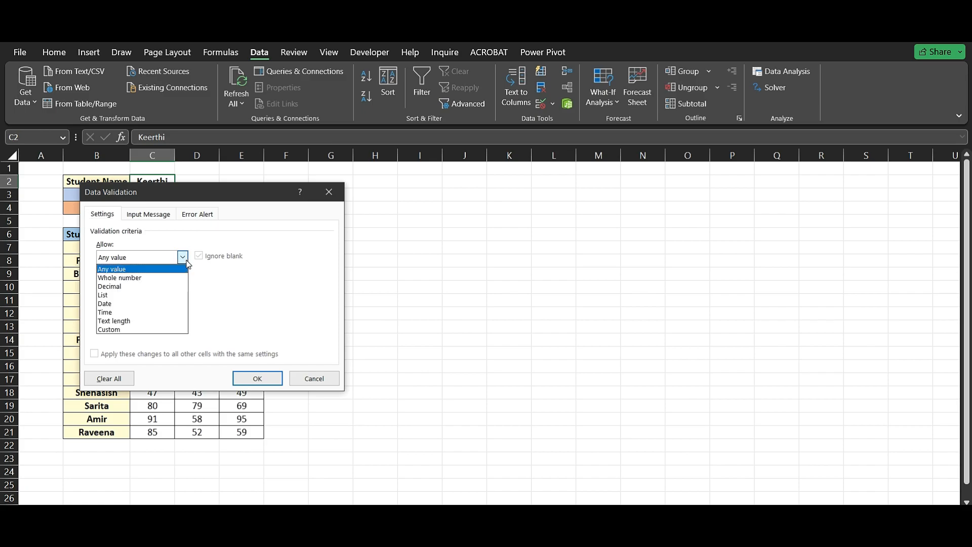
pyautogui.click(150, 294)
pyautogui.moveTo(202, 192); pyautogui.dragTo(171, 321)
pyautogui.click(263, 413)
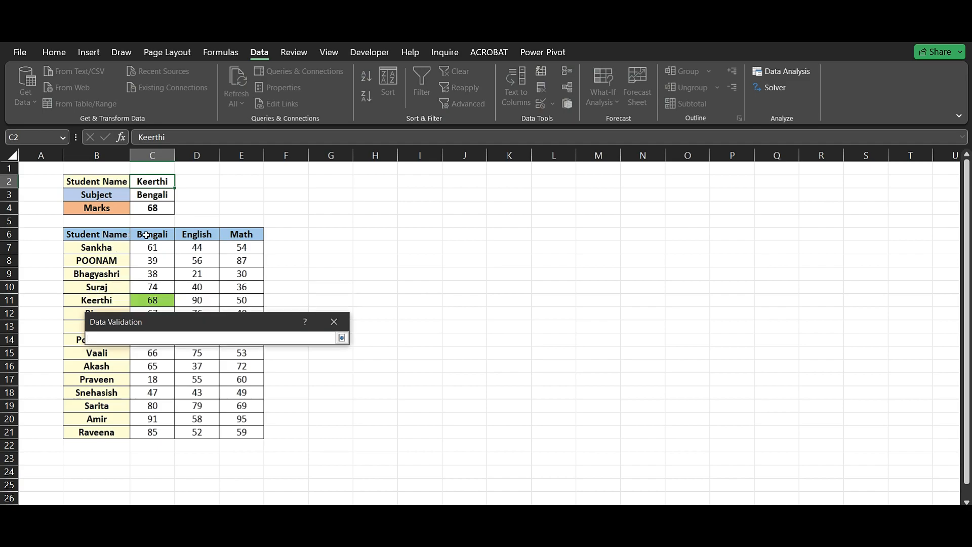
pyautogui.moveTo(112, 248); pyautogui.dragTo(125, 430)
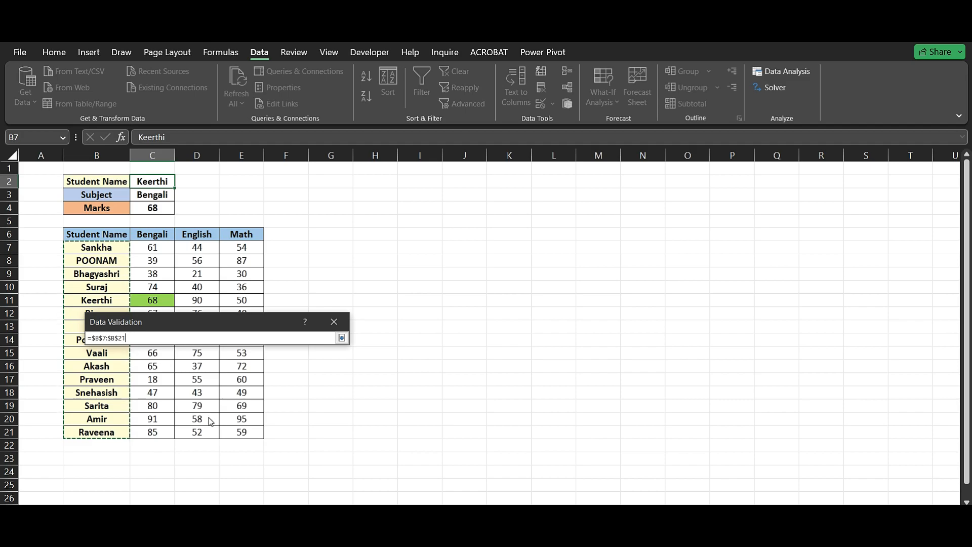
pyautogui.press('Return')
pyautogui.press('Return')
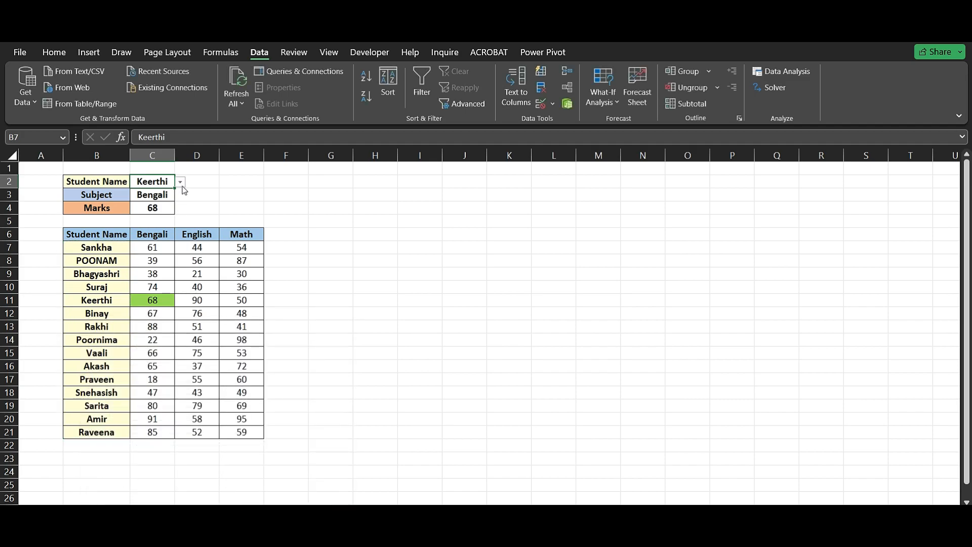
# Add list data validation to the Subject cell C3 with =$C$6:$E$6 as its source.
pyautogui.click(161, 195)
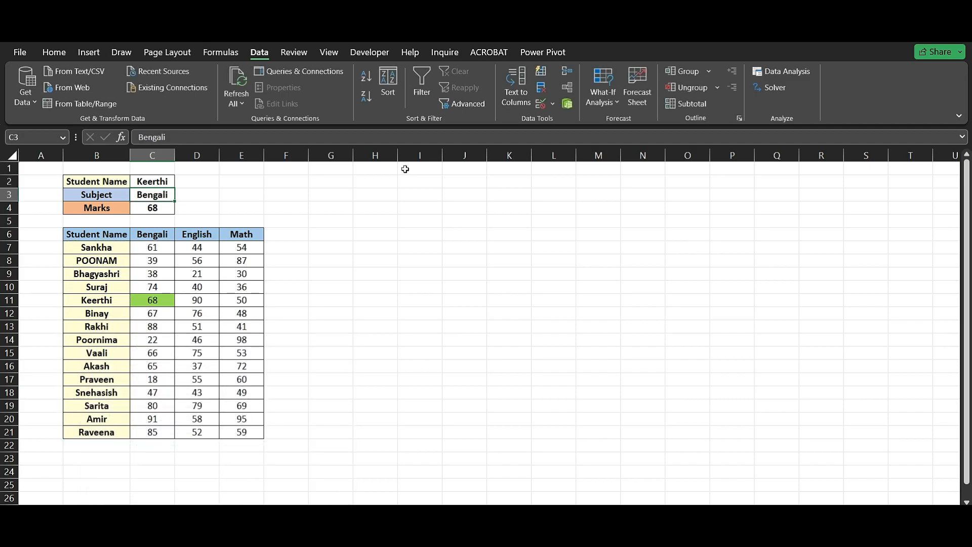
pyautogui.click(540, 105)
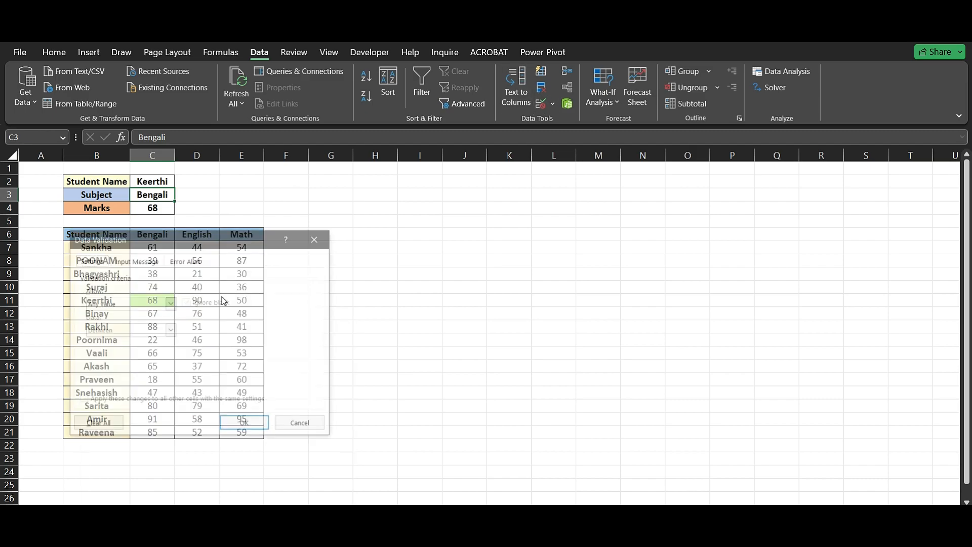
pyautogui.click(170, 303)
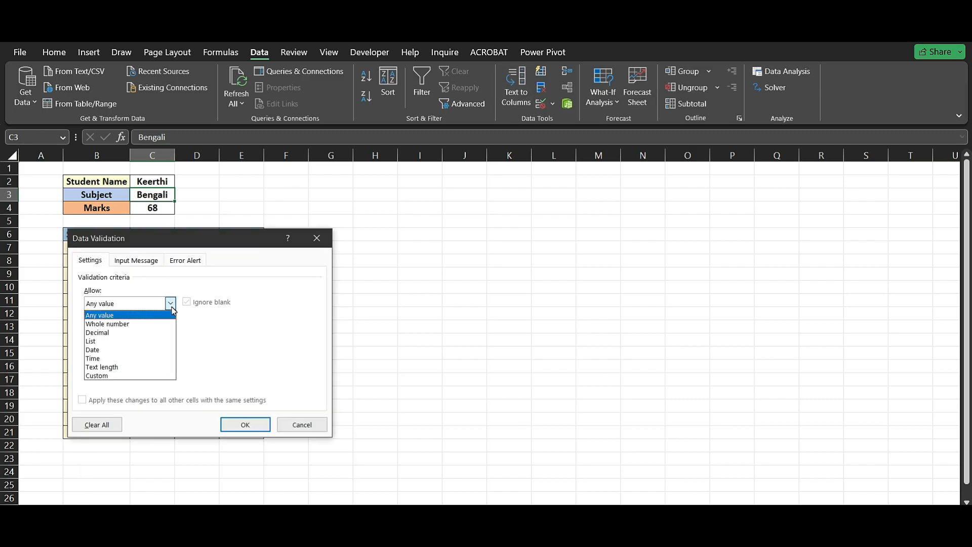
pyautogui.click(116, 341)
pyautogui.moveTo(160, 239); pyautogui.dragTo(157, 308)
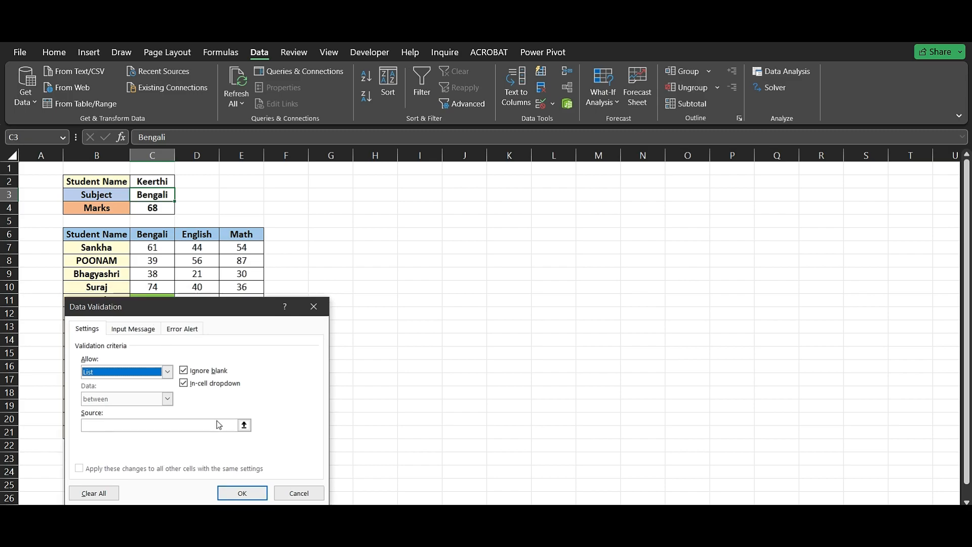
pyautogui.click(244, 425)
pyautogui.moveTo(152, 234); pyautogui.dragTo(226, 233)
pyautogui.press('Return')
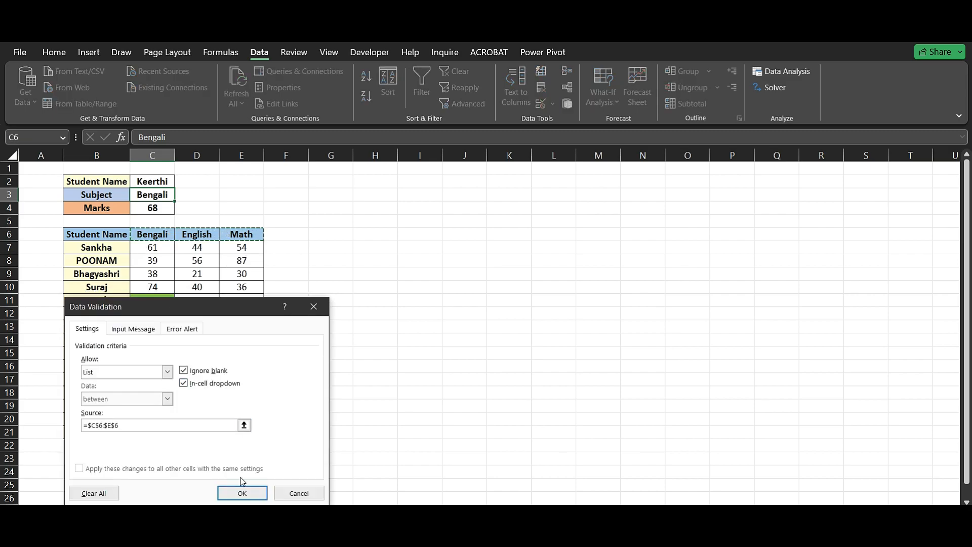
pyautogui.click(242, 494)
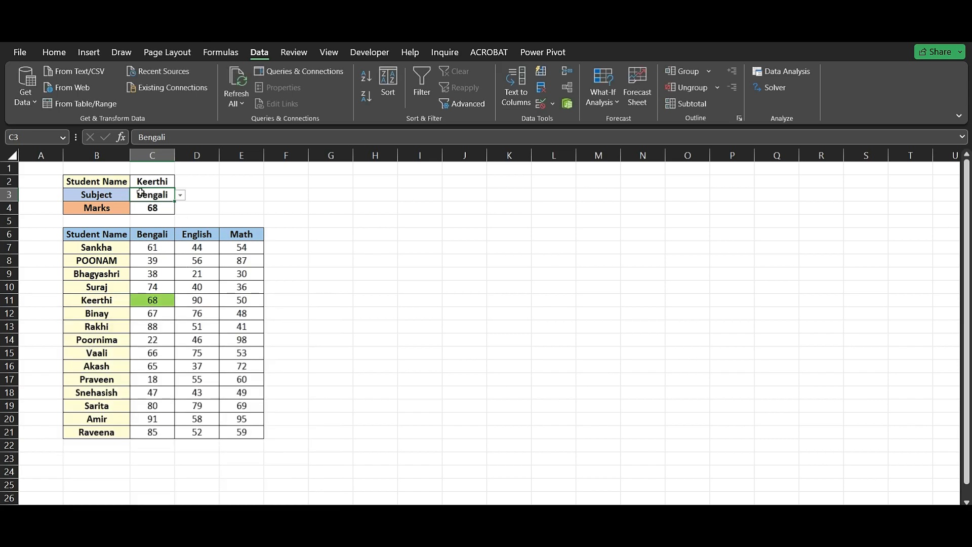
# Test the lookup by choosing the row 12 student in C2 and Math in C3 from their lists.
pyautogui.click(153, 182)
pyautogui.click(180, 182)
pyautogui.click(147, 204)
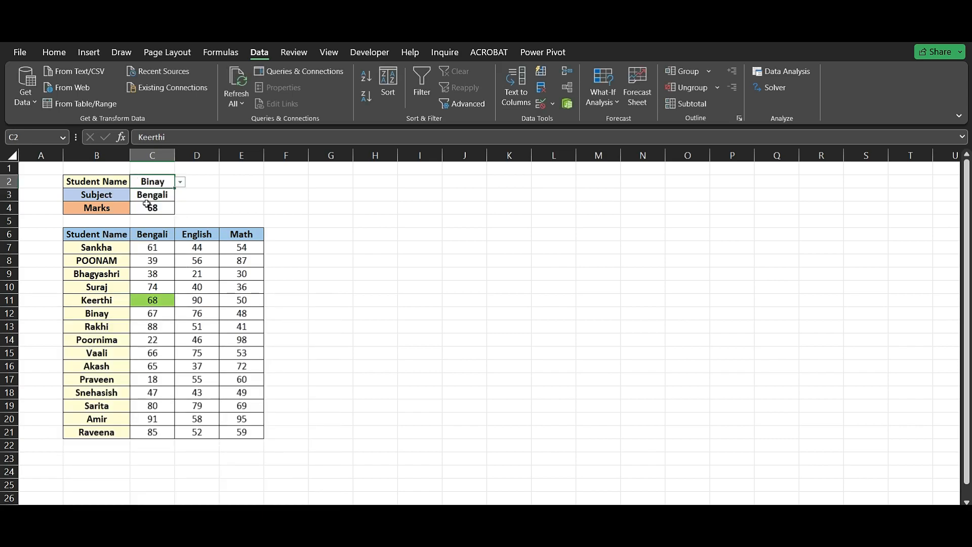
pyautogui.click(152, 195)
pyautogui.click(180, 196)
pyautogui.click(159, 228)
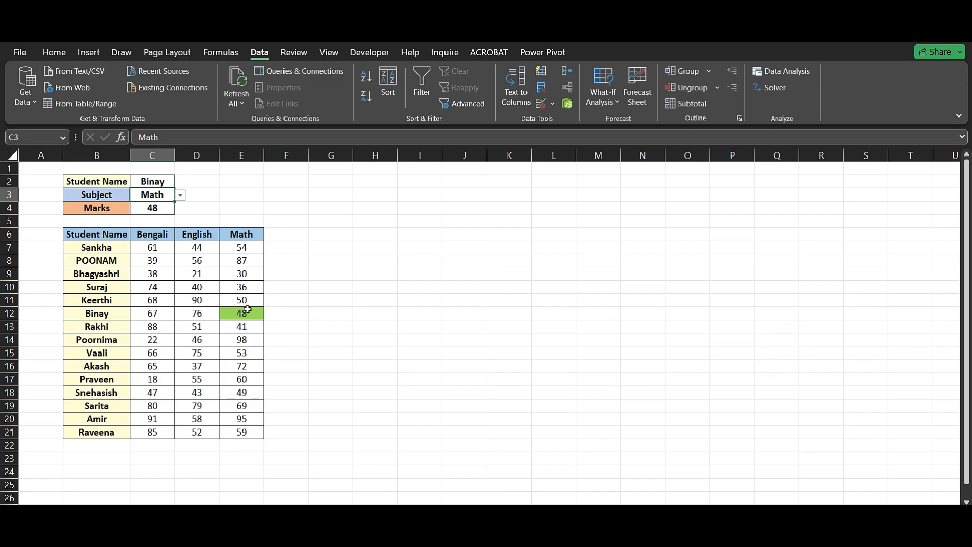
# Clear the chosen student name in C2 and the subject in C3.
pyautogui.click(159, 184)
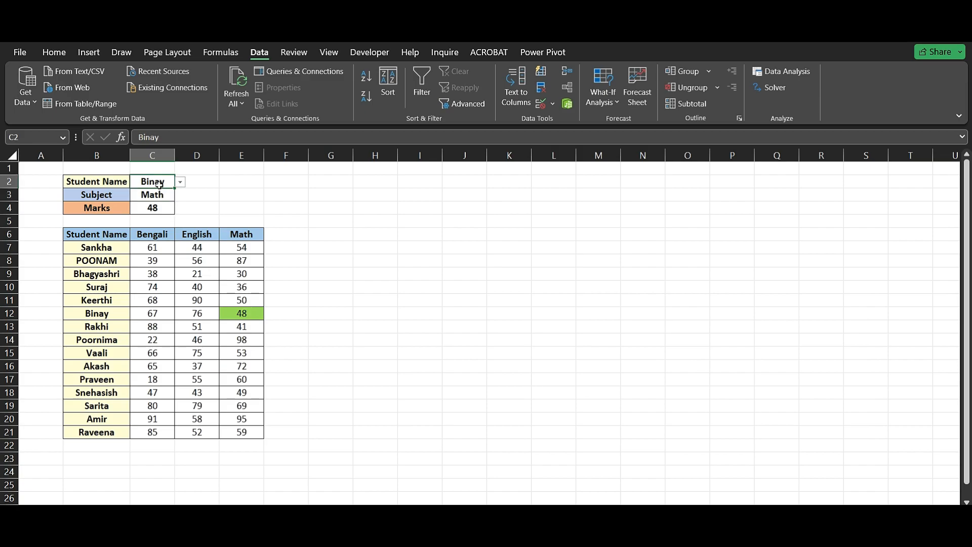
pyautogui.press('Delete')
pyautogui.click(160, 197)
pyautogui.press('Delete')
# Wrap the Marks formula in C4 in IFERROR so it reads =IFERROR(INDIRECT(C2) INDIRECT(C3)," ").
pyautogui.click(162, 210)
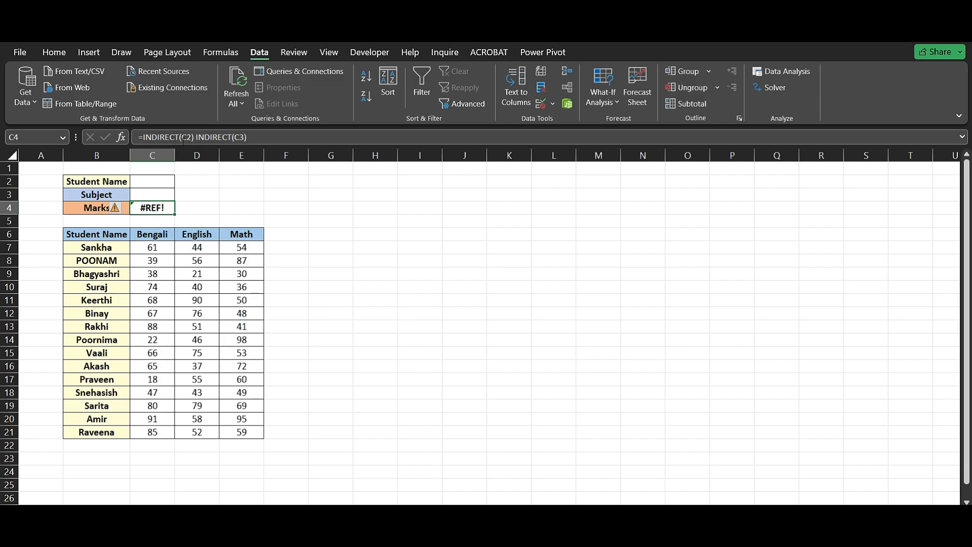
pyautogui.doubleClick(157, 209)
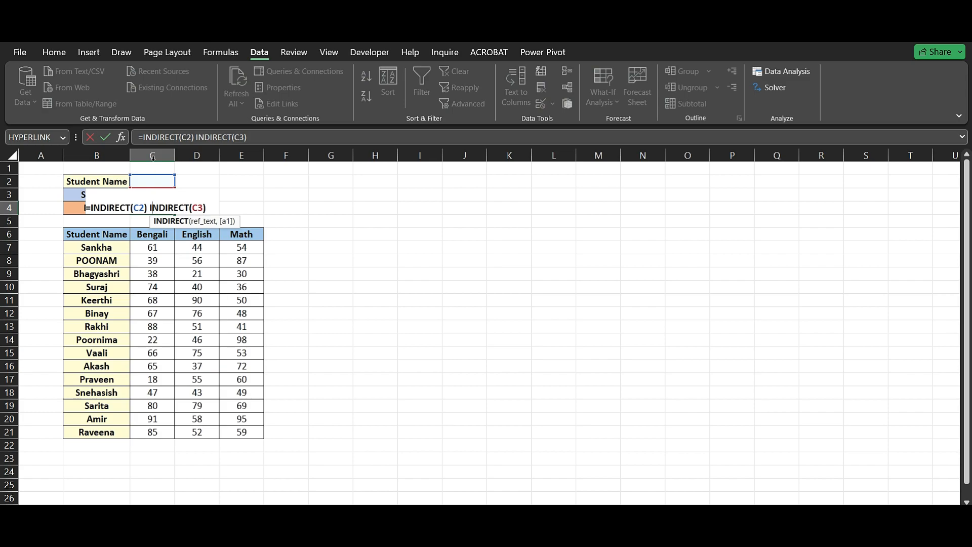
pyautogui.click(160, 140)
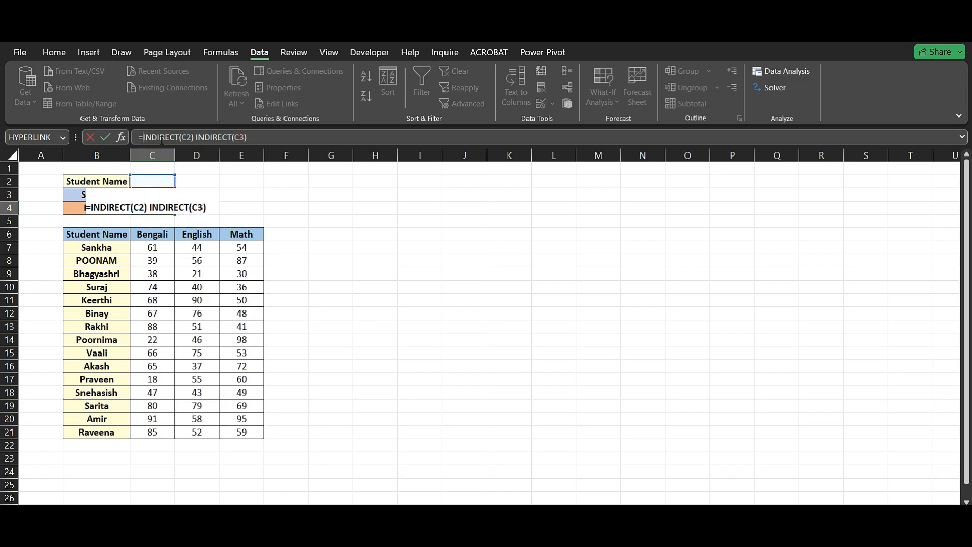
pyautogui.write('if')
pyautogui.press('Down')
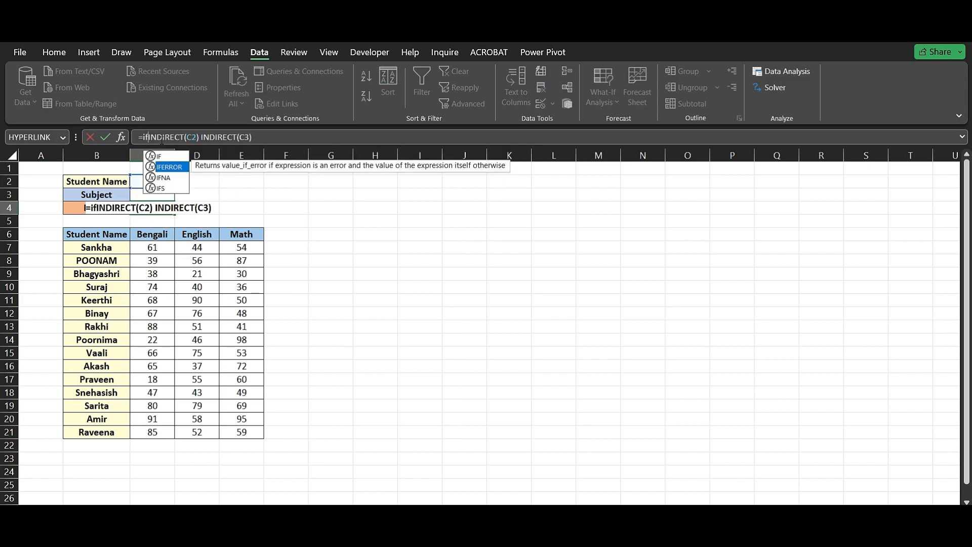
pyautogui.press('Tab')
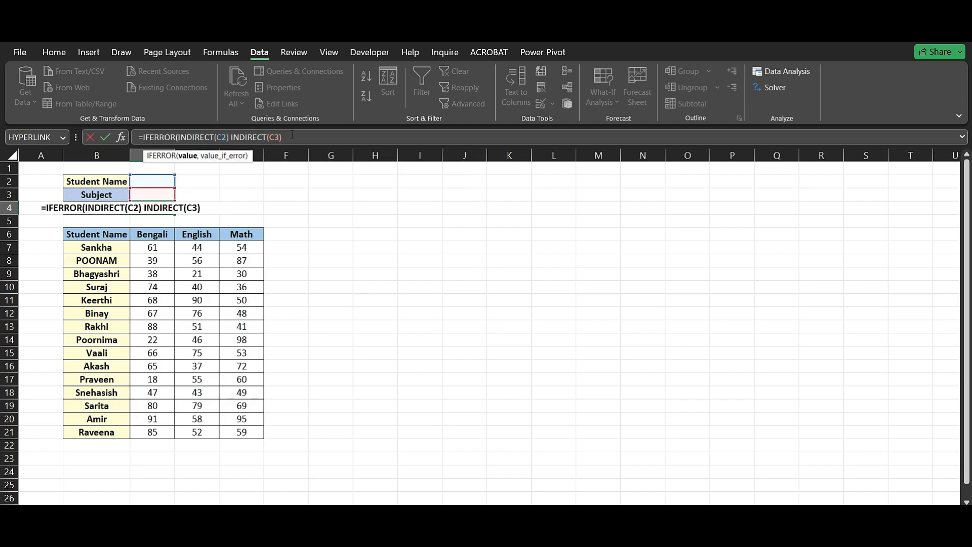
pyautogui.write('," ")')
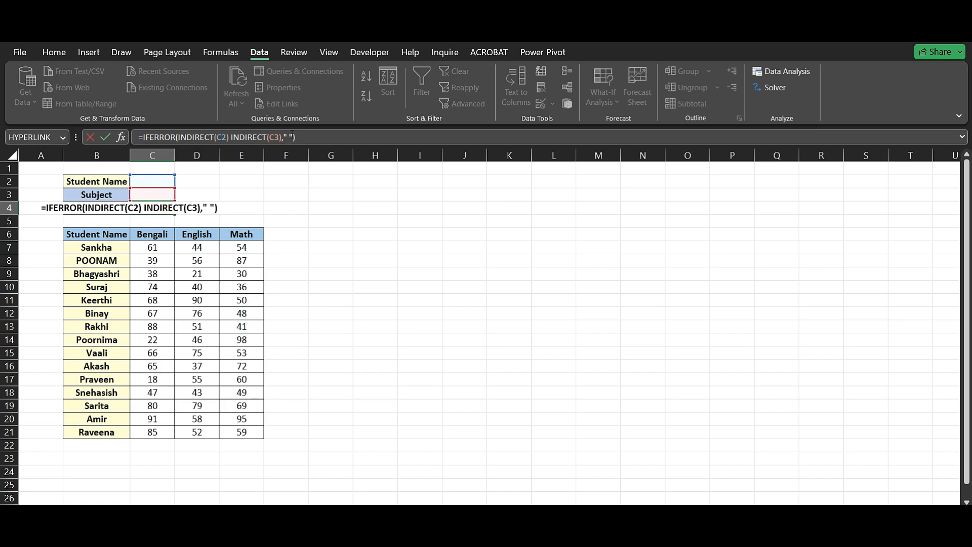
pyautogui.press('Return')
pyautogui.click(150, 208)
# Test the revised formula by choosing the first student in C2 and English in C3.
pyautogui.click(156, 183)
pyautogui.click(180, 182)
pyautogui.click(157, 199)
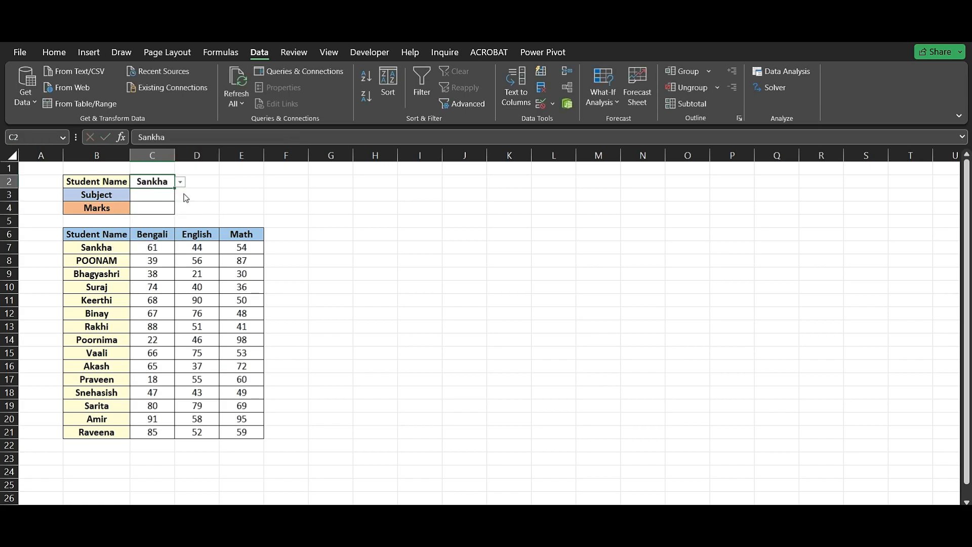
pyautogui.click(152, 195)
pyautogui.click(180, 195)
pyautogui.click(154, 223)
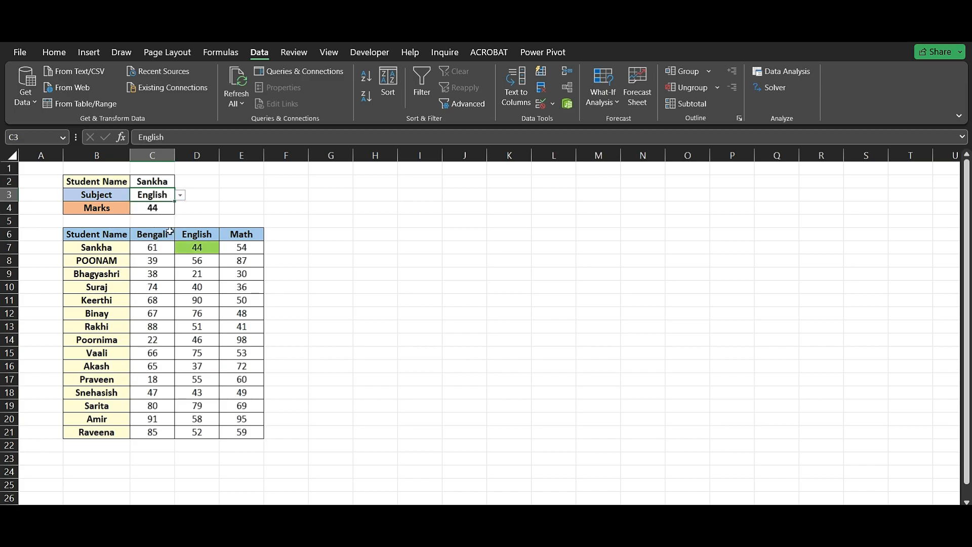
# Empty the Student Name and Subject cells C2 and C3 again to check the error handling.
pyautogui.click(166, 182)
pyautogui.press('Delete')
pyautogui.click(171, 198)
pyautogui.press('Delete')
pyautogui.click(201, 198)
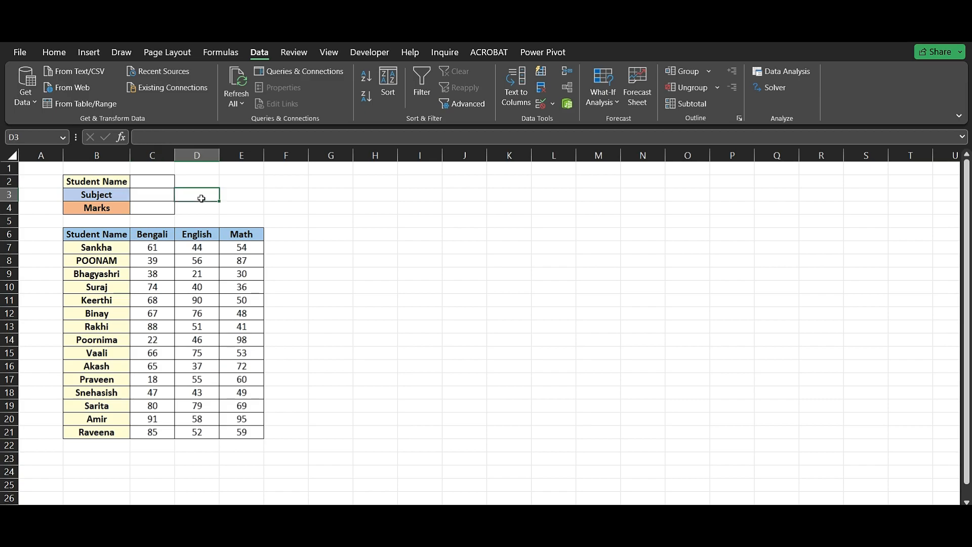